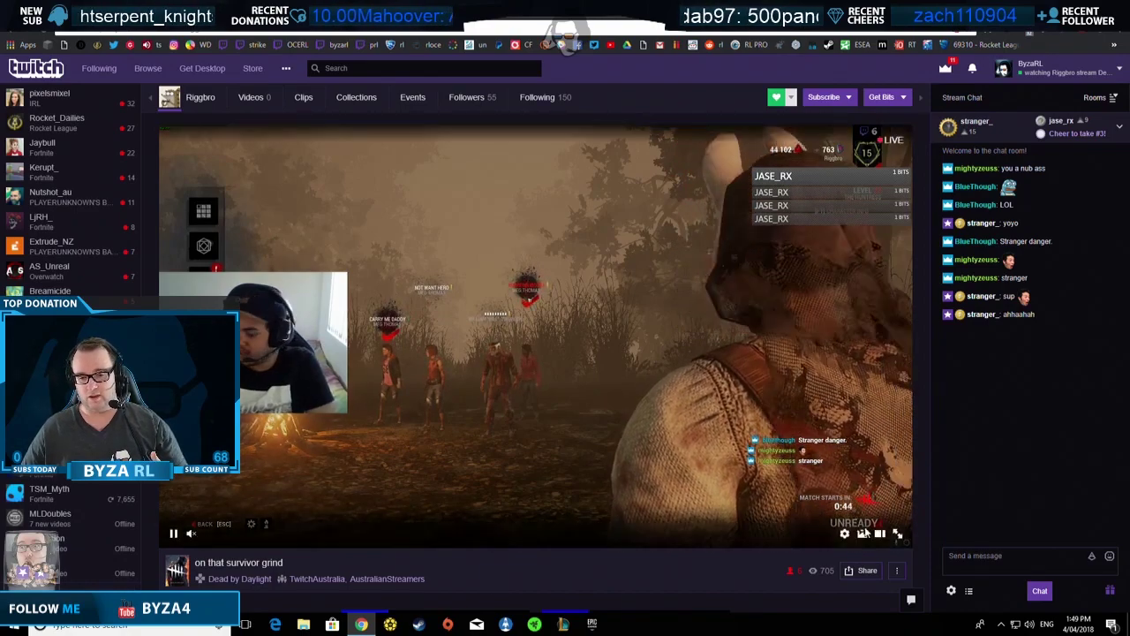
# Step: Check the quality options in the live stream's player settings
pyautogui.click(846, 532)
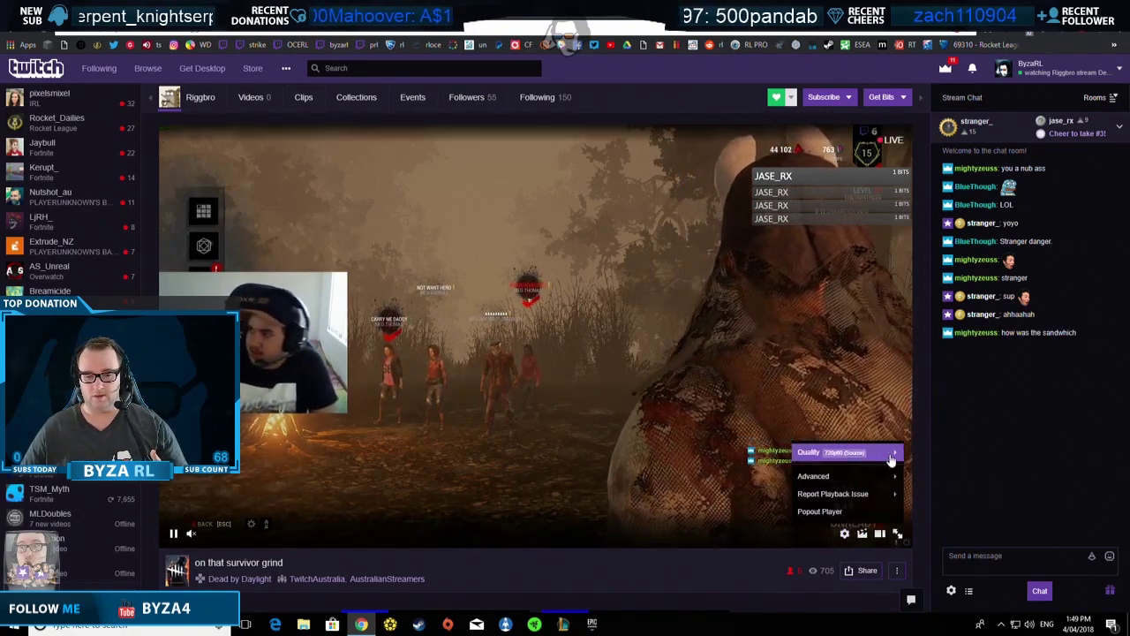
pyautogui.click(809, 452)
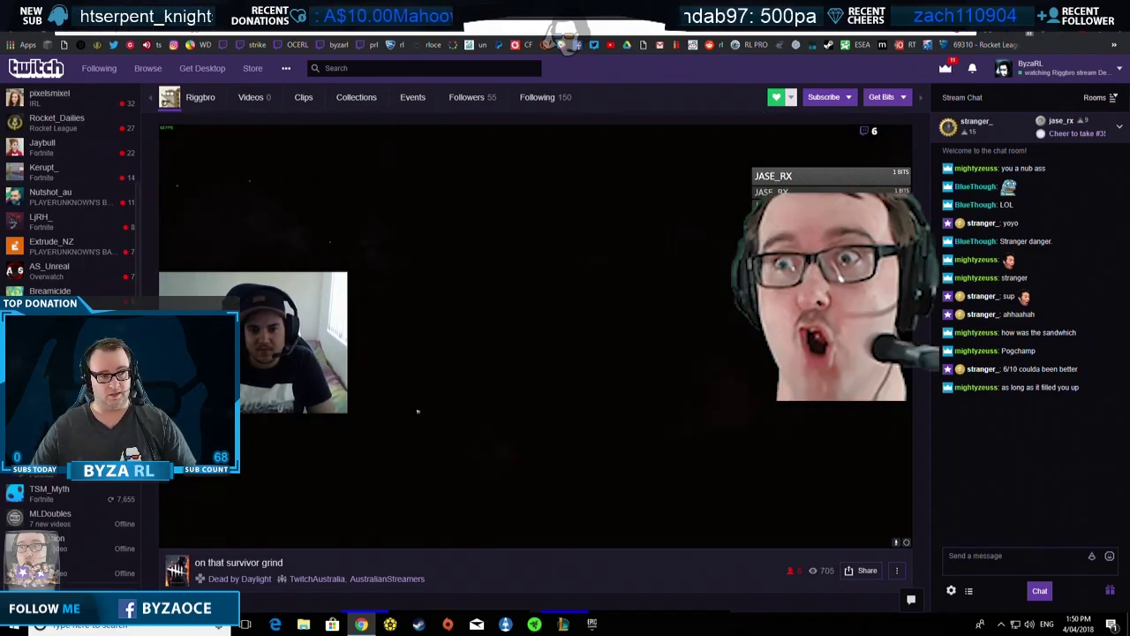
pyautogui.hotkey('ctrl', 'Tab')
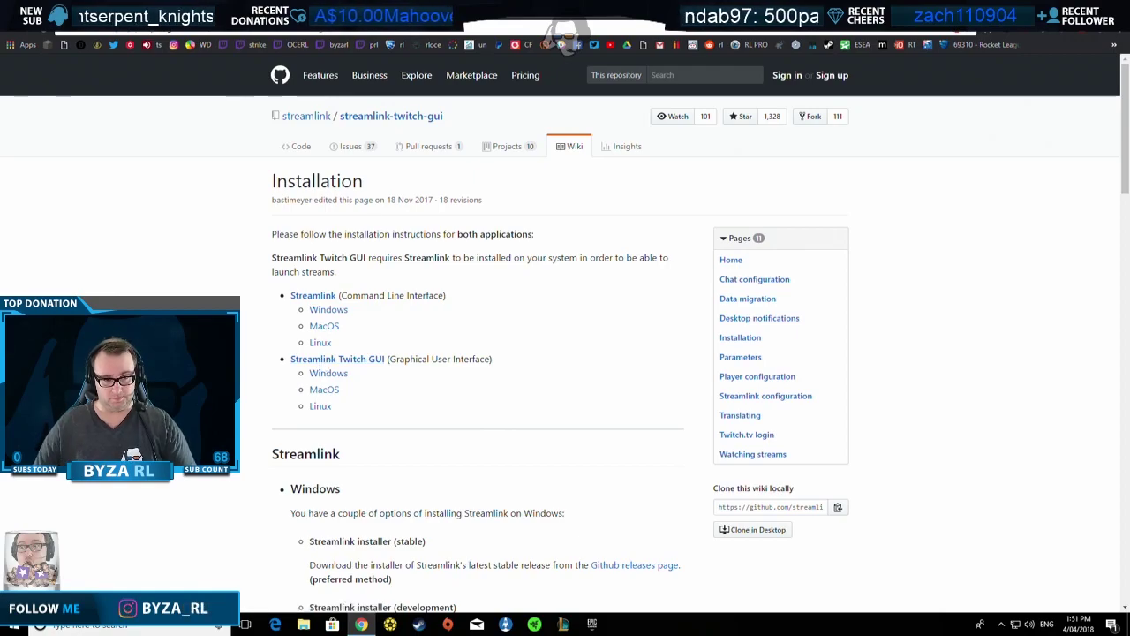
pyautogui.hotkey('ctrl', 'Tab')
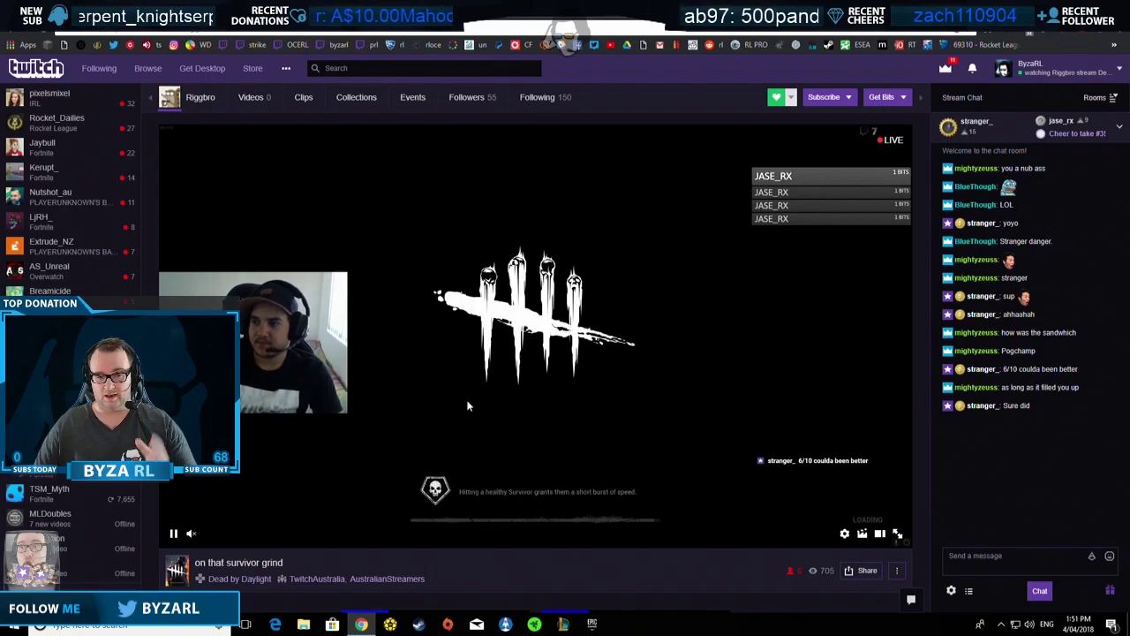
pyautogui.click(844, 534)
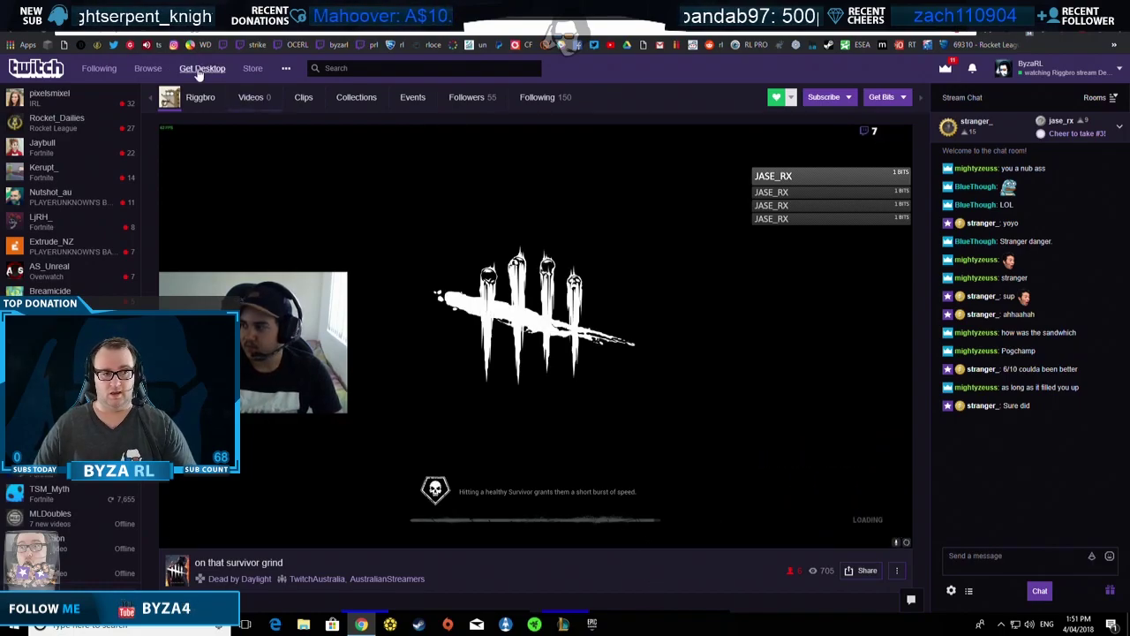
# Step: From the Installation wiki page, open the Streamlink and Streamlink Twitch GUI links in separate browser tabs
pyautogui.hotkey('ctrl', 'Tab')
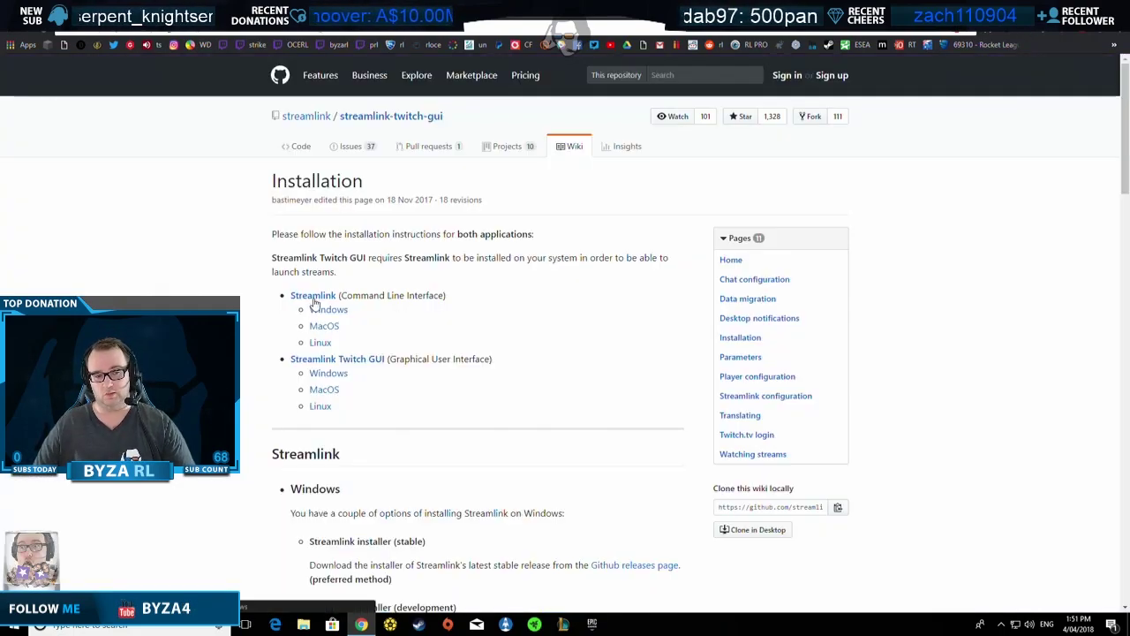
pyautogui.rightClick(315, 296)
pyautogui.click(341, 303)
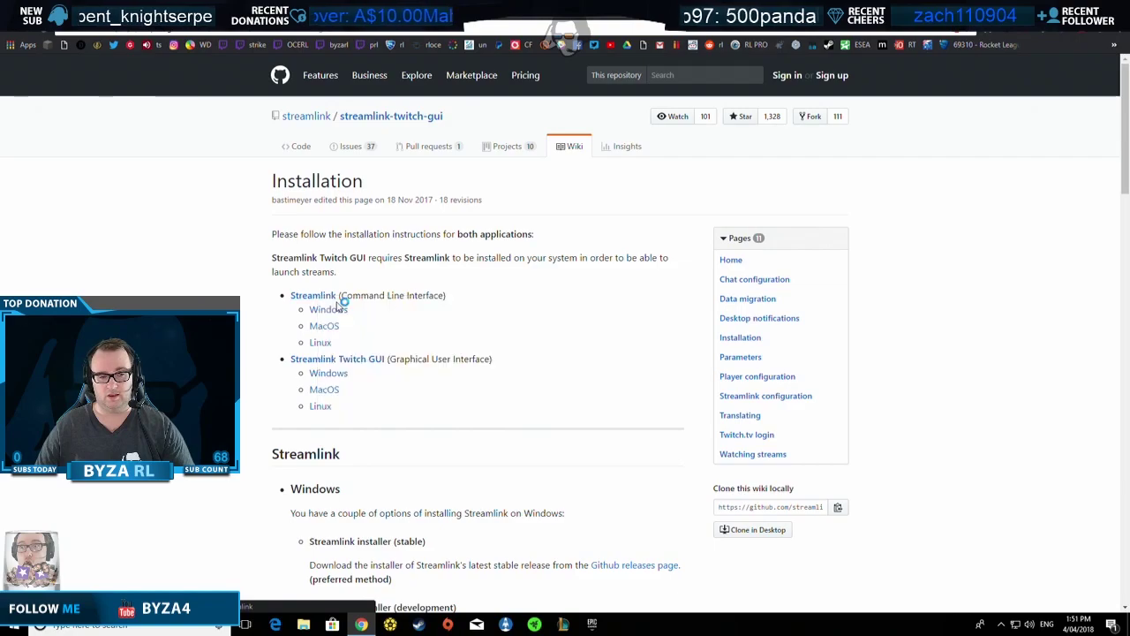
pyautogui.rightClick(335, 358)
pyautogui.click(365, 365)
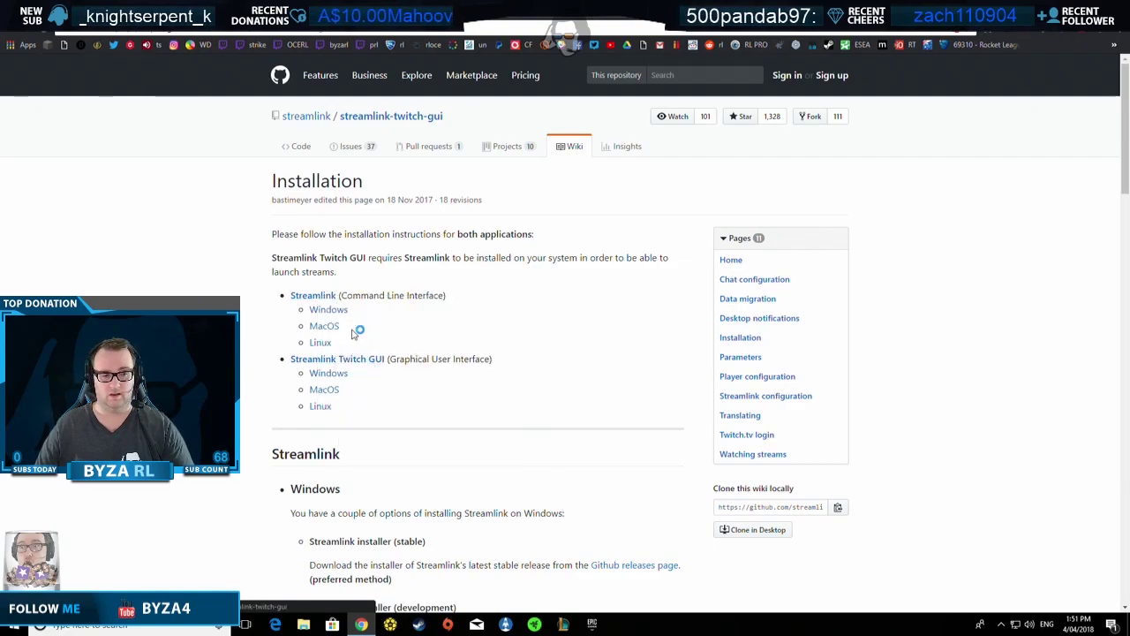
# Step: Go to the VLC 3.0.1 download page and open the browser's list of downloaded files
pyautogui.hotkey('ctrl', 'Tab')
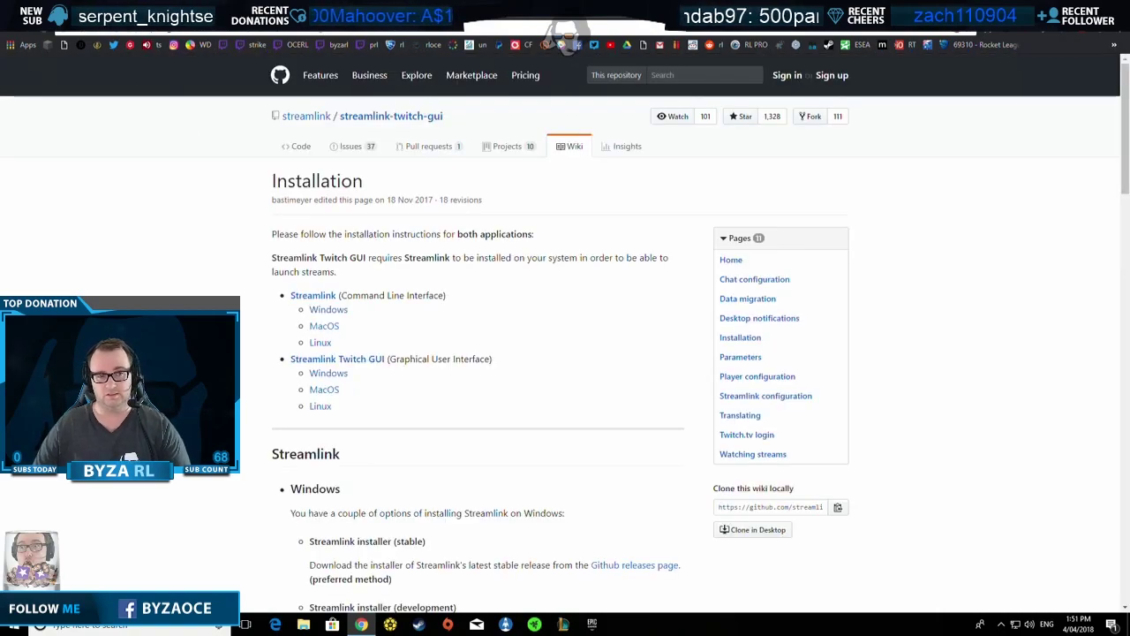
pyautogui.hotkey('ctrl', 'Tab')
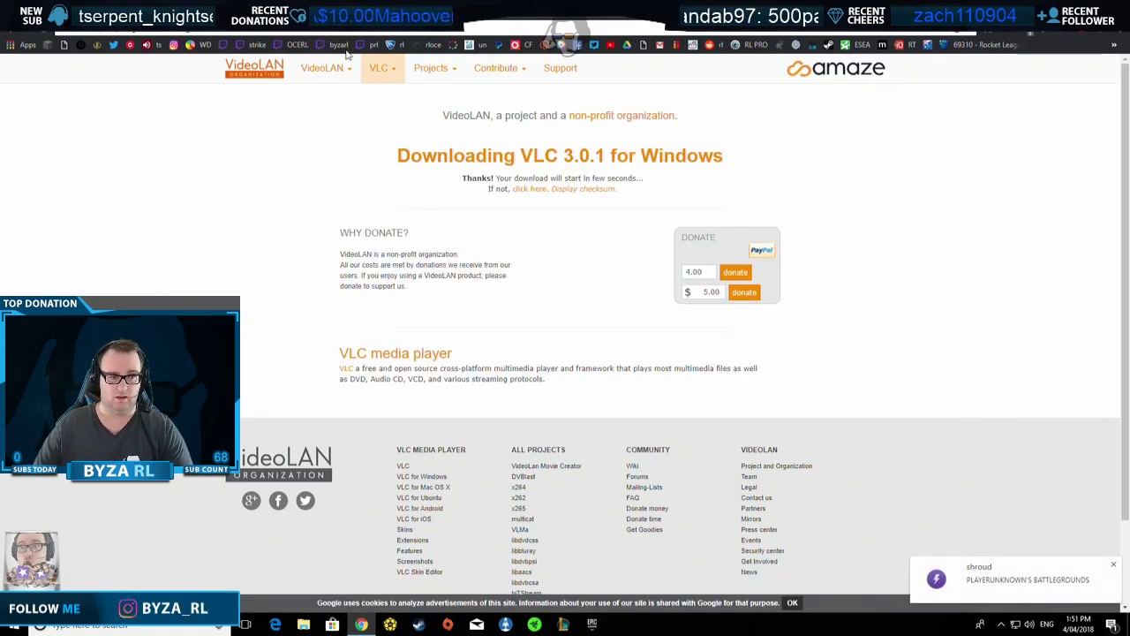
pyautogui.hotkey('ctrl', 'j')
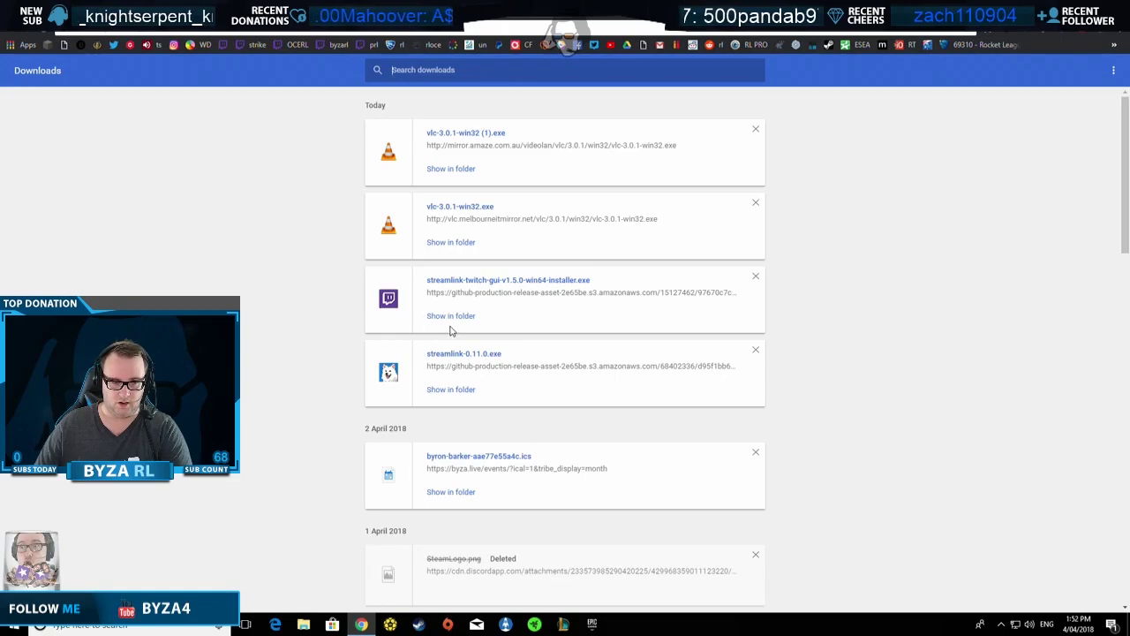
pyautogui.hotkey('ctrl', 'w')
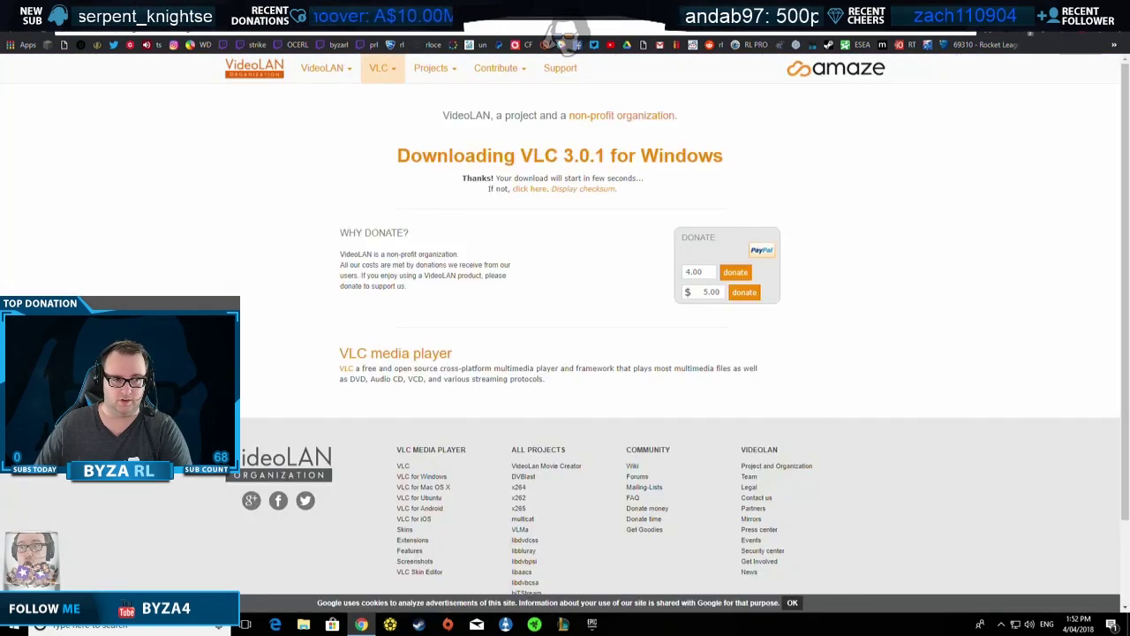
pyautogui.hotkey('ctrl', 'j')
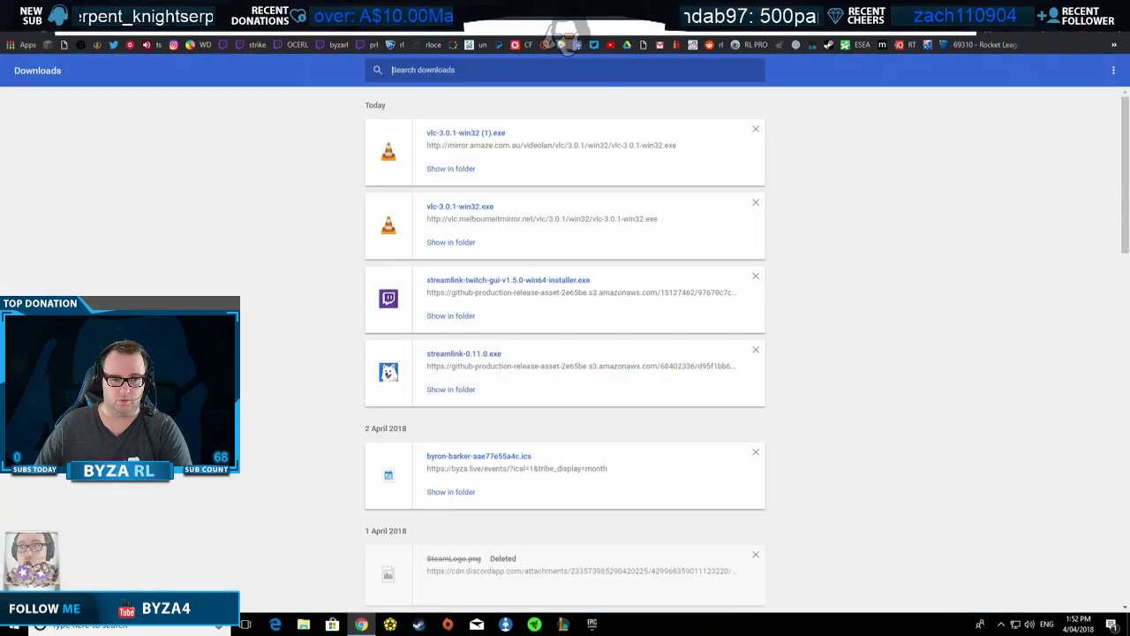
# Step: Launch the downloaded streamlink-twitch-gui-v1.5.0-win64 and streamlink-0.11.0 installers, allowing them to make changes to the device
pyautogui.click(477, 284)
pyautogui.click(461, 401)
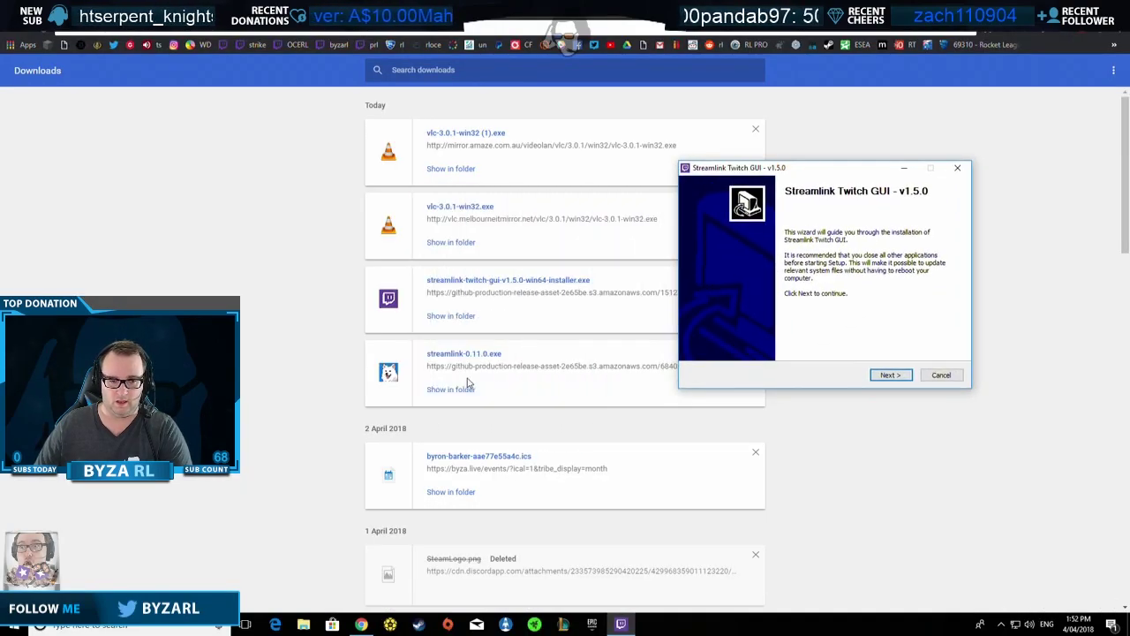
pyautogui.click(459, 357)
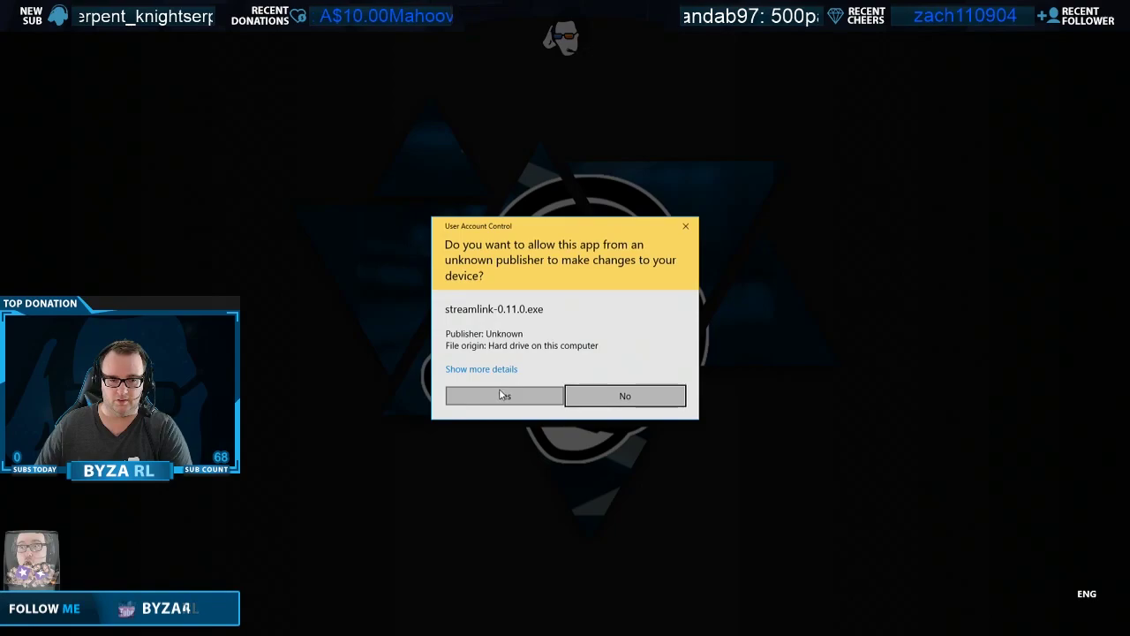
pyautogui.click(502, 395)
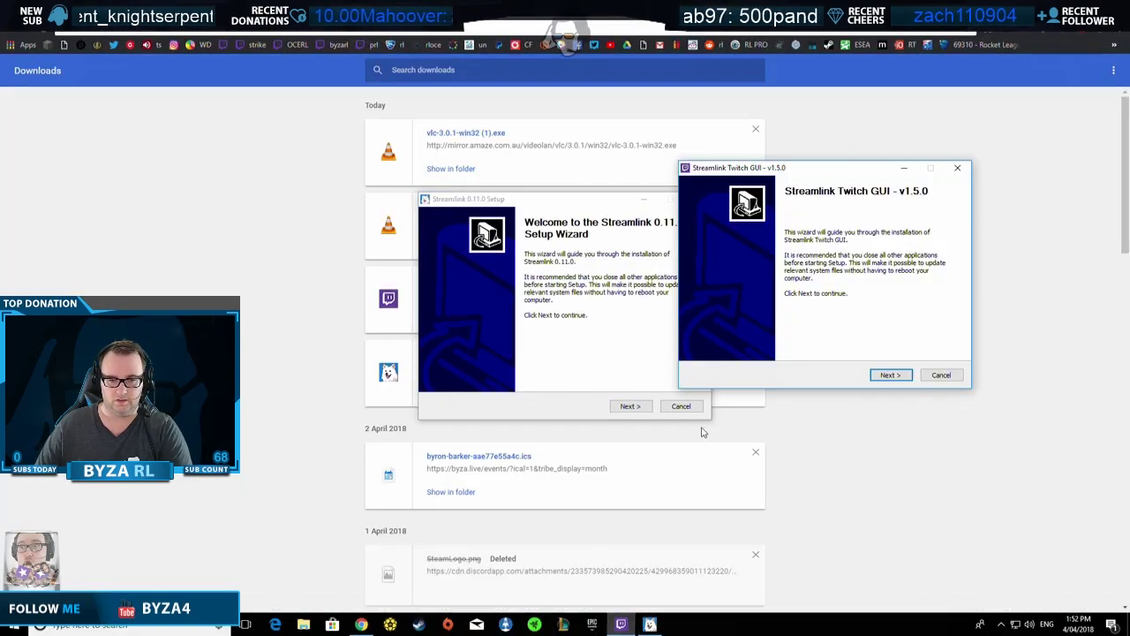
# Step: Install Streamlink 0.11.0 for anyone using this computer, with all bundled tools, in C:\Program Files (x86)\Streamlink
pyautogui.click(597, 210)
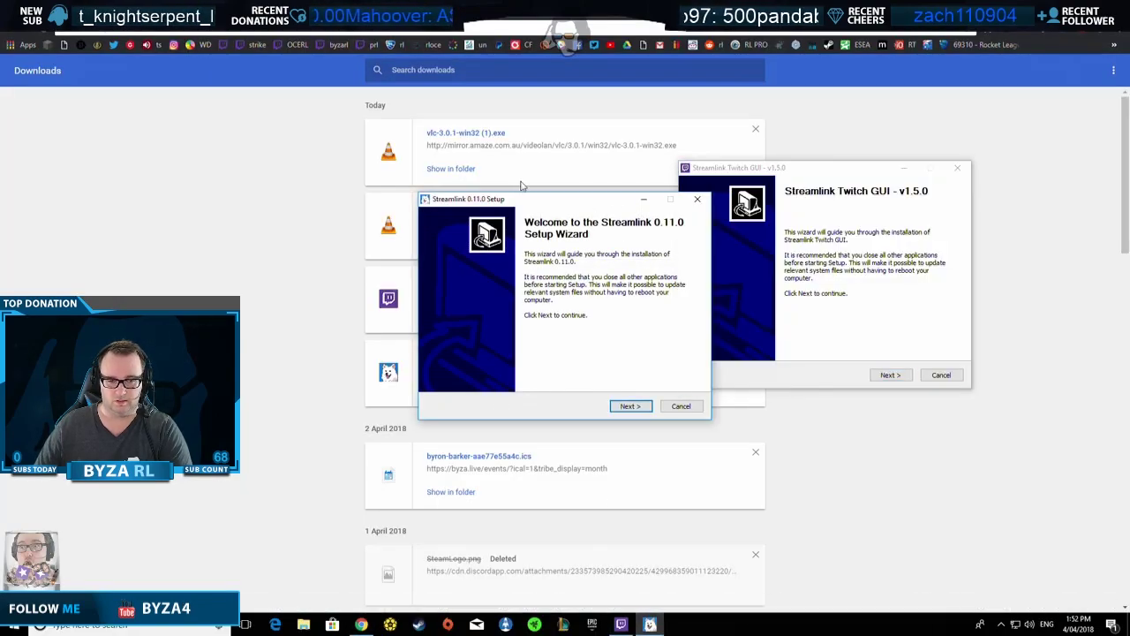
pyautogui.click(629, 405)
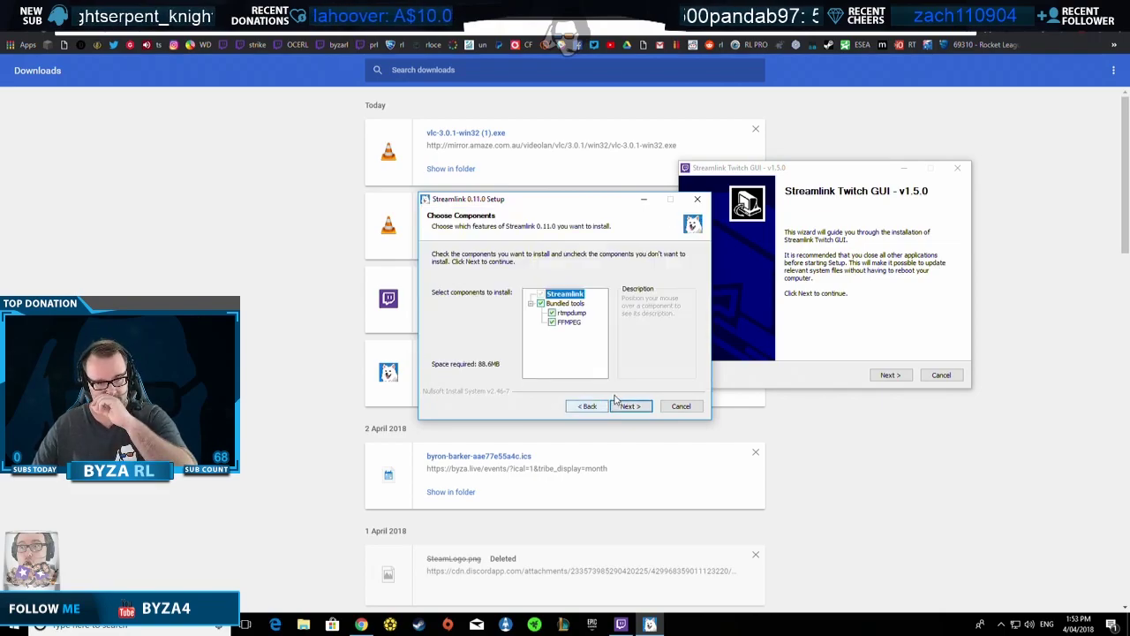
pyautogui.click(629, 407)
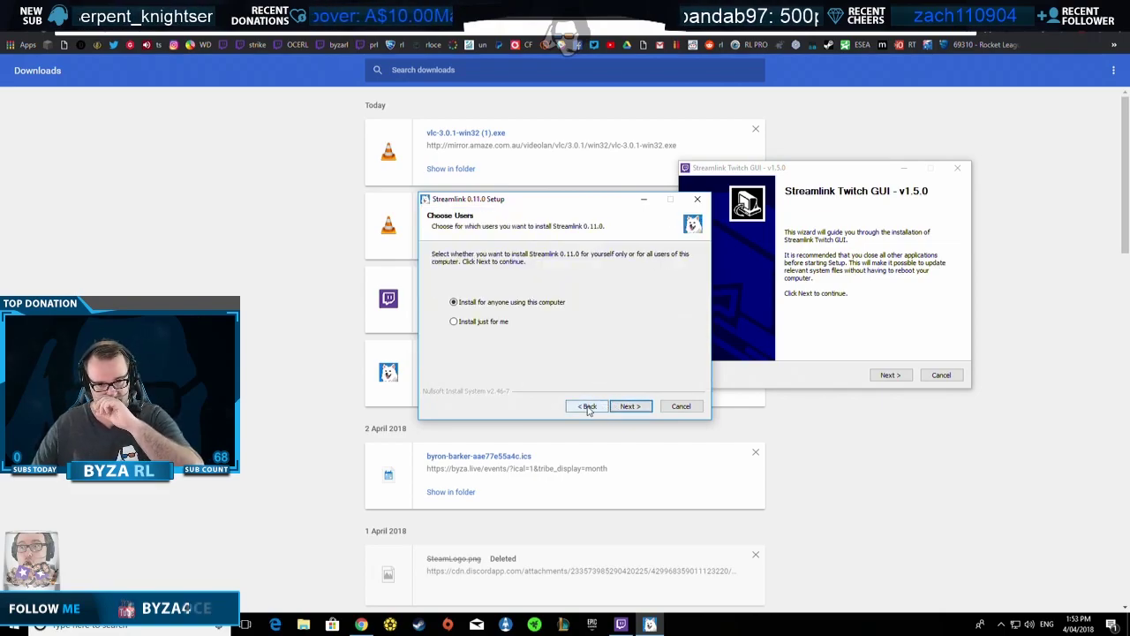
pyautogui.click(587, 406)
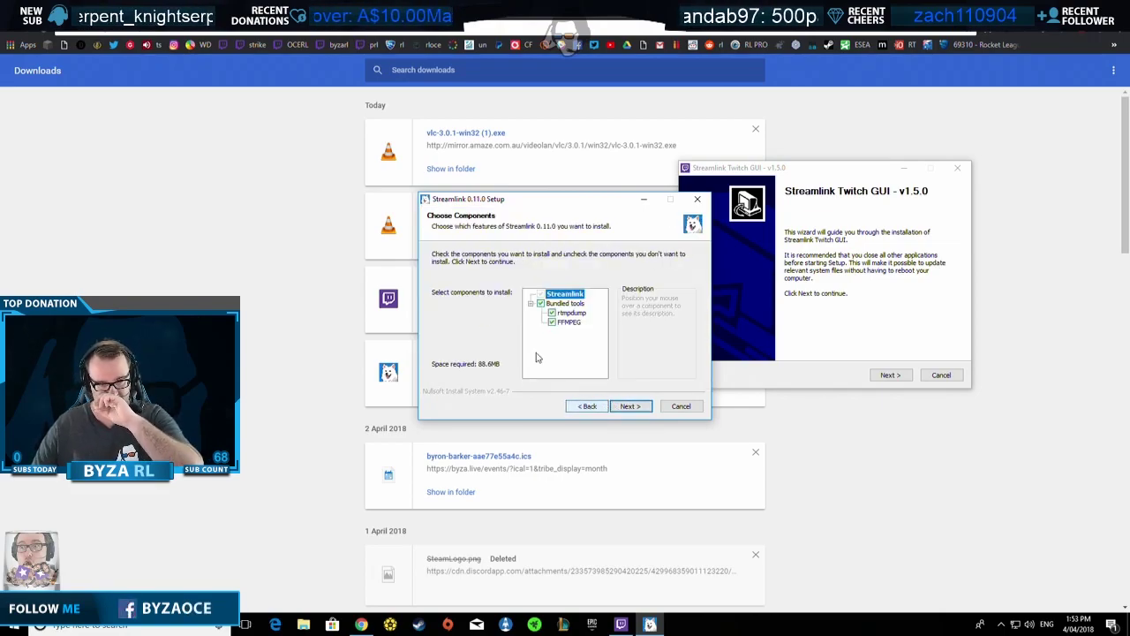
pyautogui.click(632, 406)
pyautogui.click(632, 406)
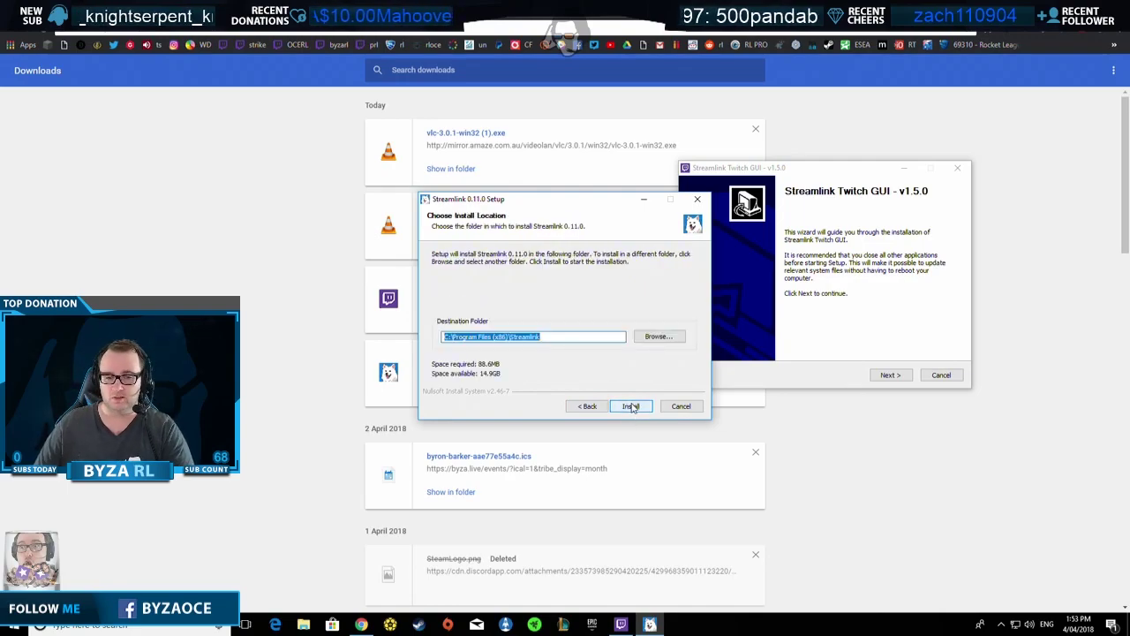
pyautogui.click(631, 406)
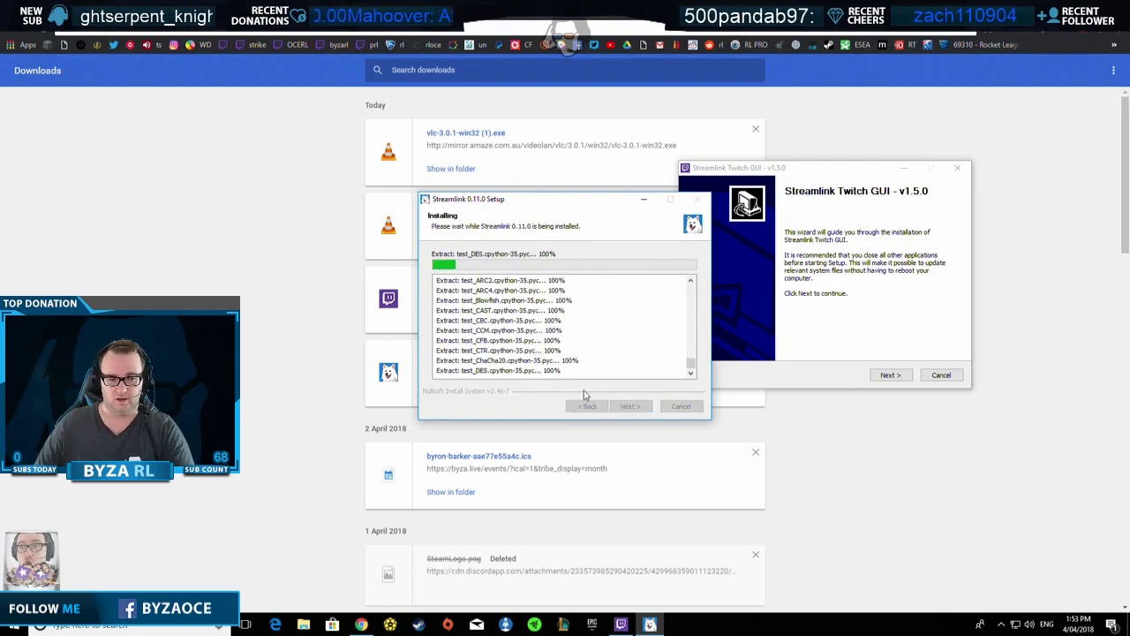
# Step: Install Streamlink Twitch GUI v1.5.0 with the wizard's default settings
pyautogui.click(780, 372)
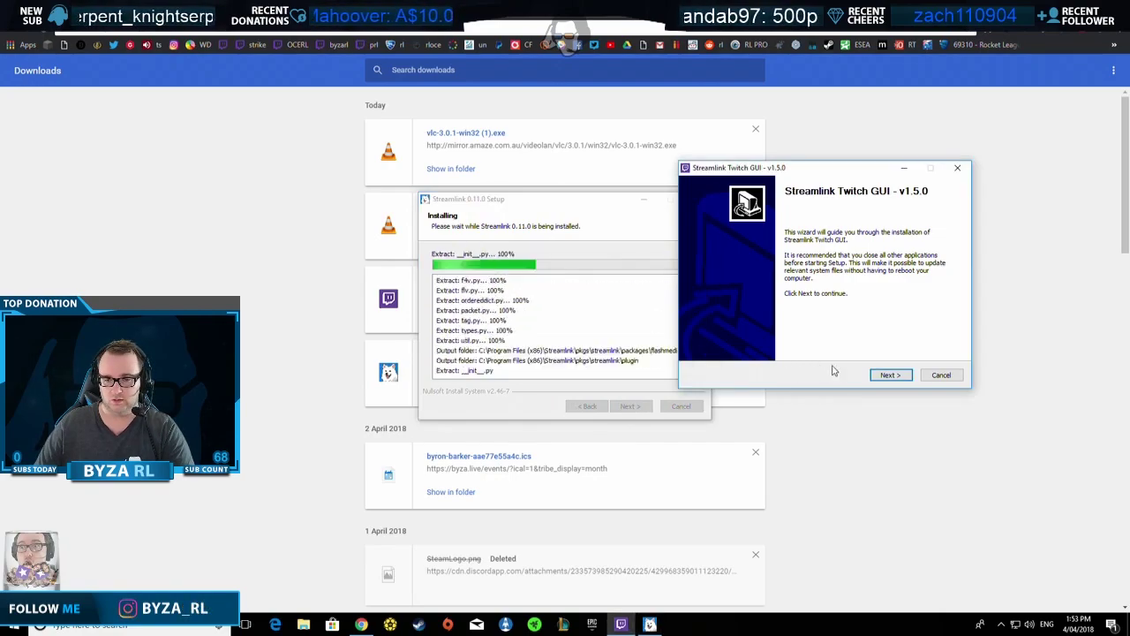
pyautogui.click(890, 375)
pyautogui.click(890, 375)
pyautogui.click(892, 375)
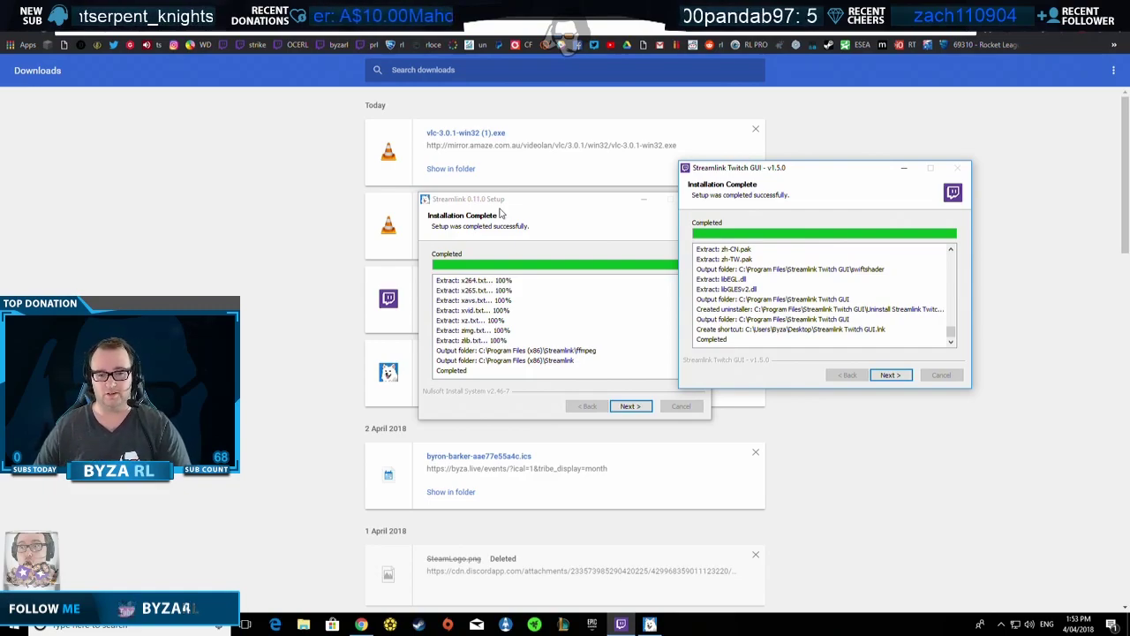
# Step: Run the downloaded vlc-3.0.1-win32 (1).exe, allow its changes, and install VLC media player with the preselected components
pyautogui.click(276, 218)
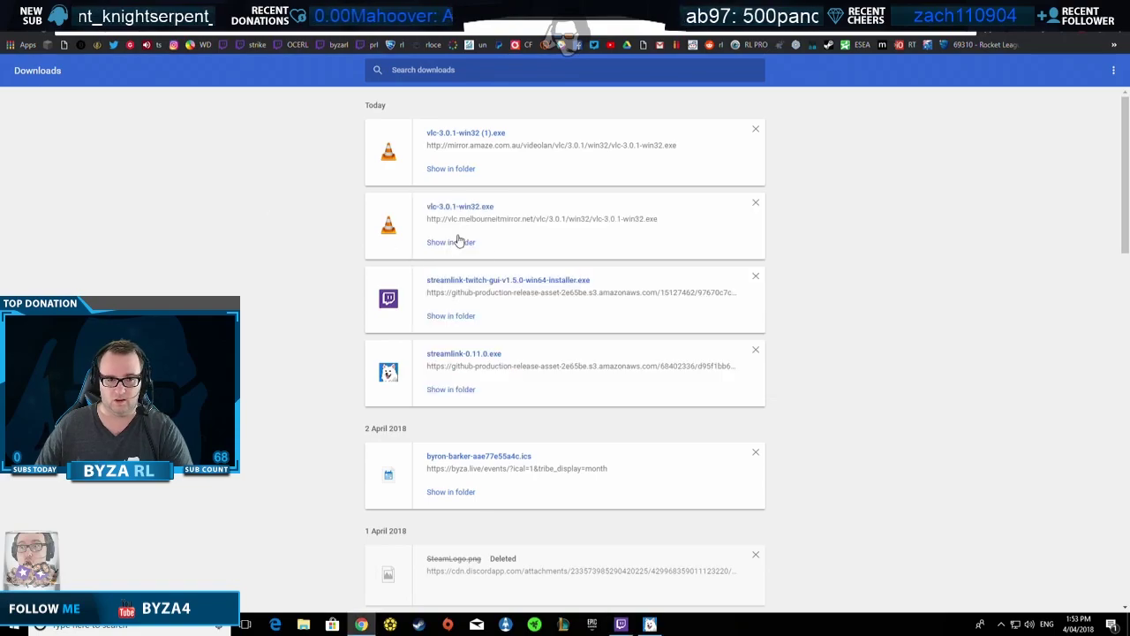
pyautogui.click(463, 134)
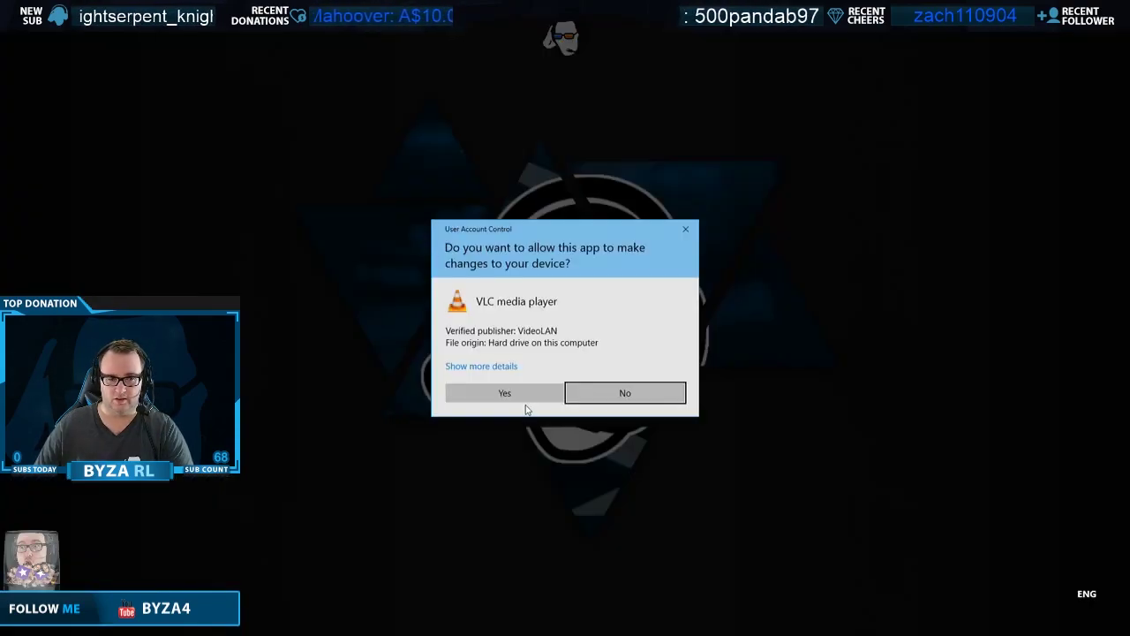
pyautogui.click(521, 396)
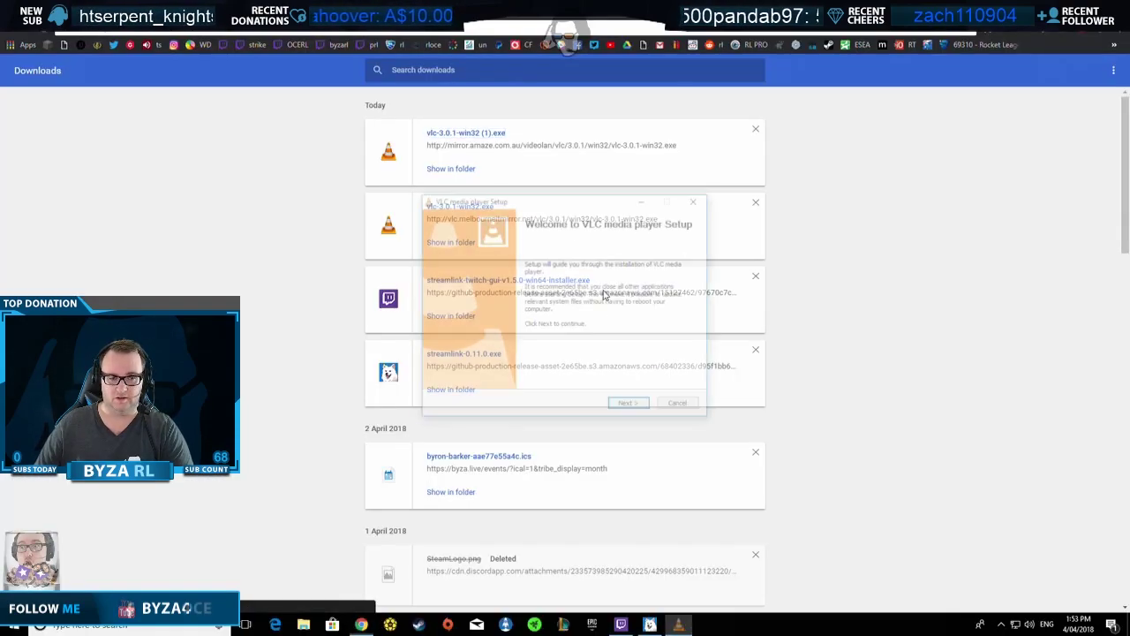
pyautogui.click(624, 406)
pyautogui.click(624, 407)
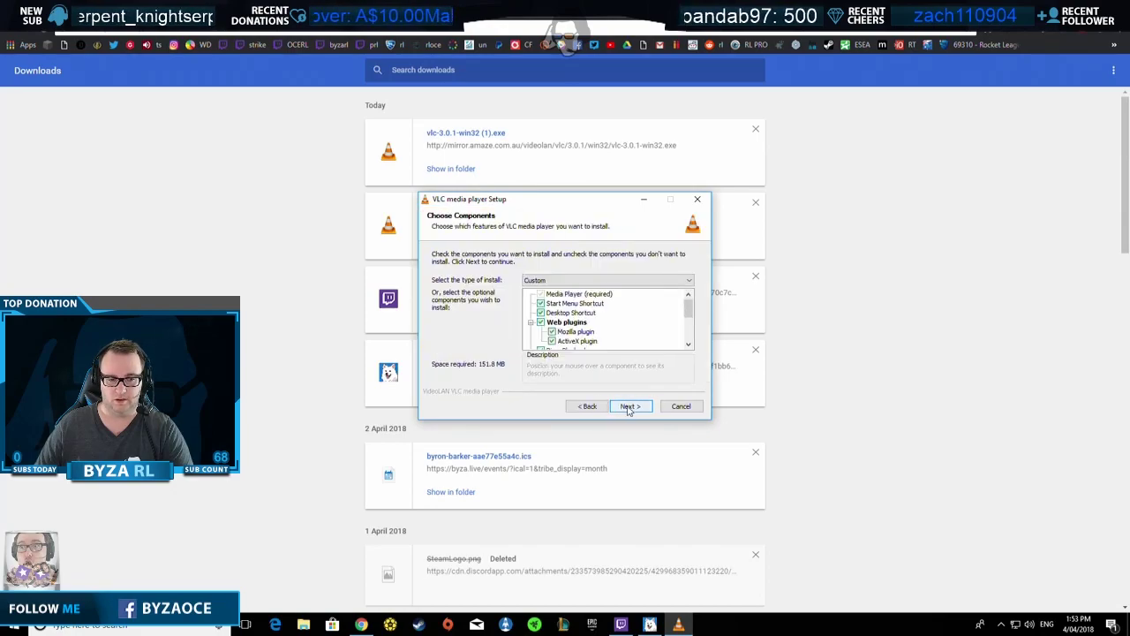
pyautogui.click(626, 408)
pyautogui.click(632, 407)
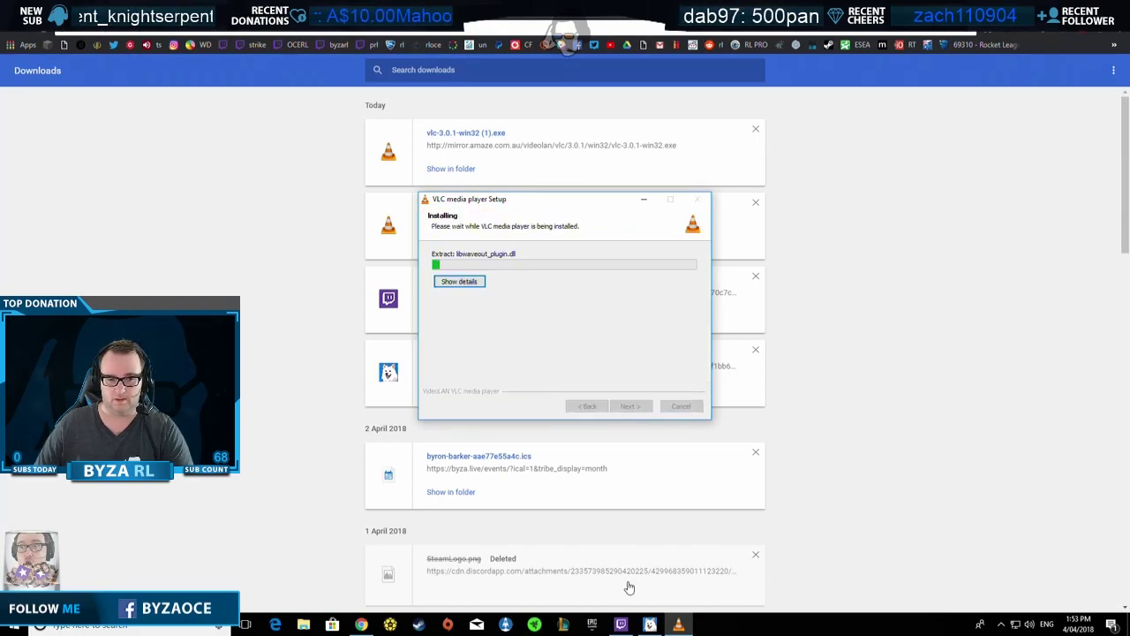
# Step: Finish the Streamlink Twitch GUI and Streamlink setup wizards and launch Streamlink Twitch GUI
pyautogui.click(620, 625)
pyautogui.click(620, 625)
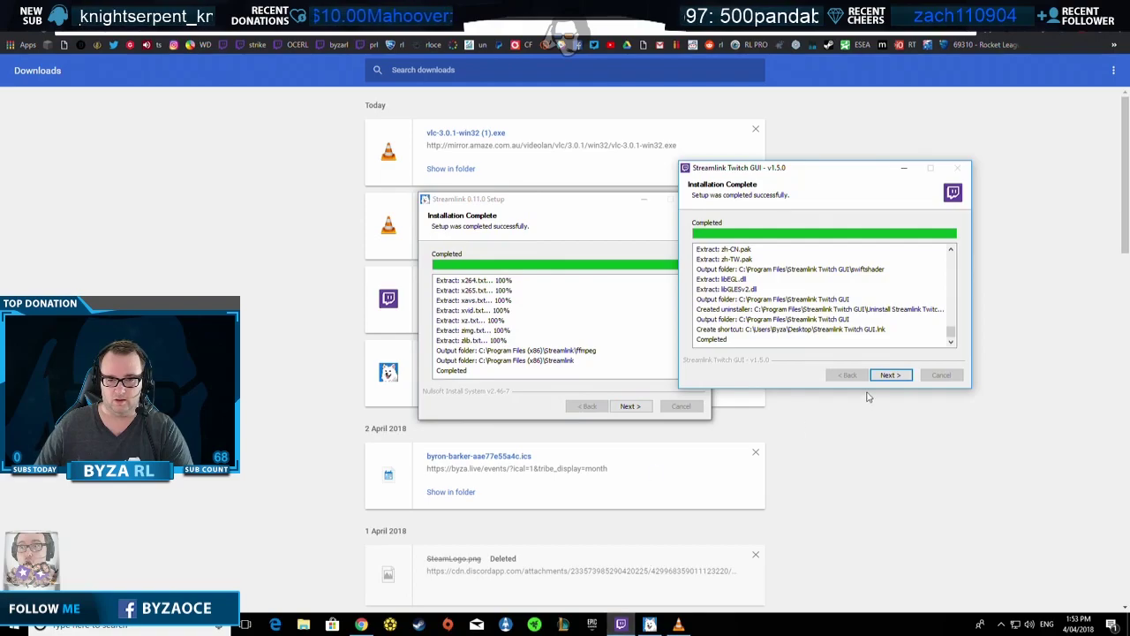
pyautogui.click(890, 374)
pyautogui.click(891, 375)
pyautogui.click(621, 625)
pyautogui.click(623, 406)
pyautogui.click(641, 406)
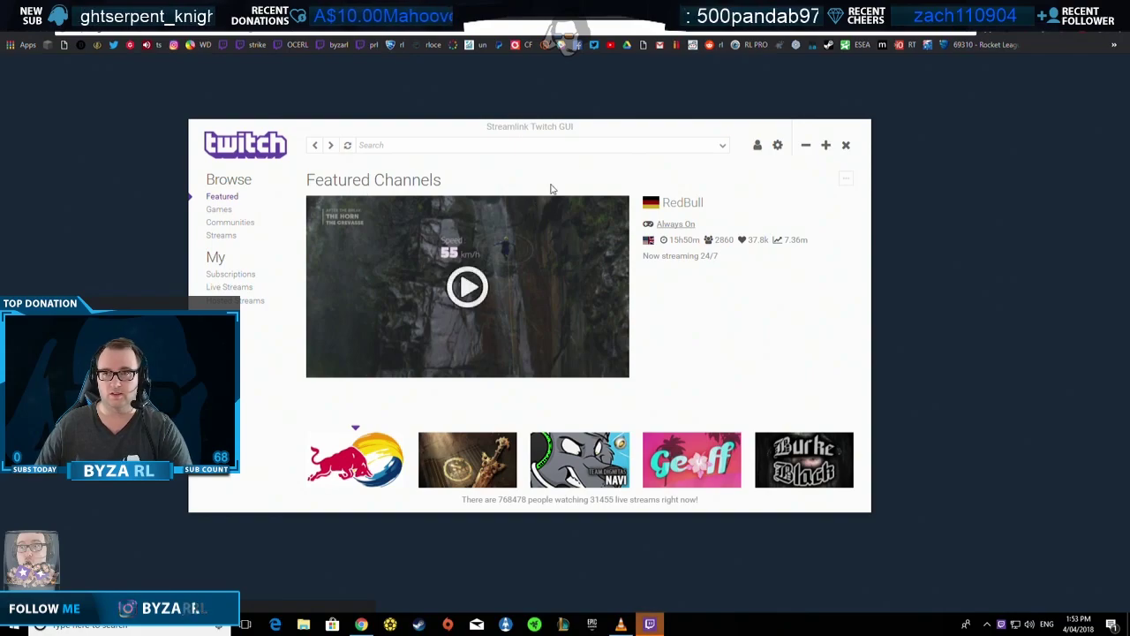
# Step: Move the Streamlink Twitch GUI window out of the way and close leftover browser tabs to return to the Installation wiki page
pyautogui.moveTo(569, 132); pyautogui.dragTo(745, 114)
pyautogui.press('super+Down')
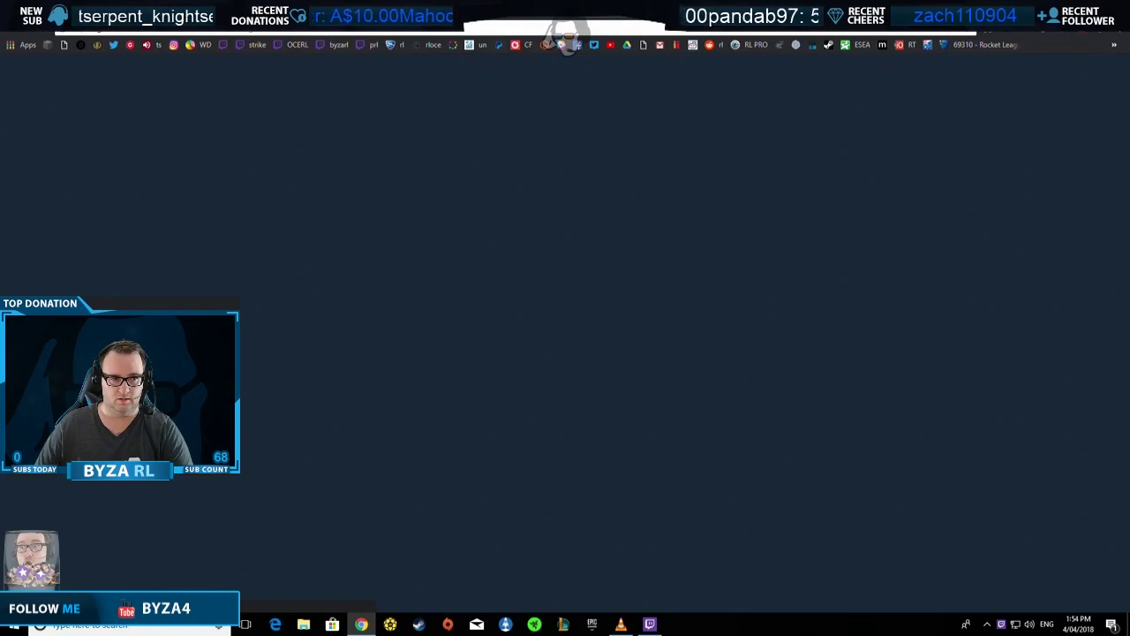
pyautogui.hotkey('ctrl', 'j')
pyautogui.hotkey('ctrl', 'w')
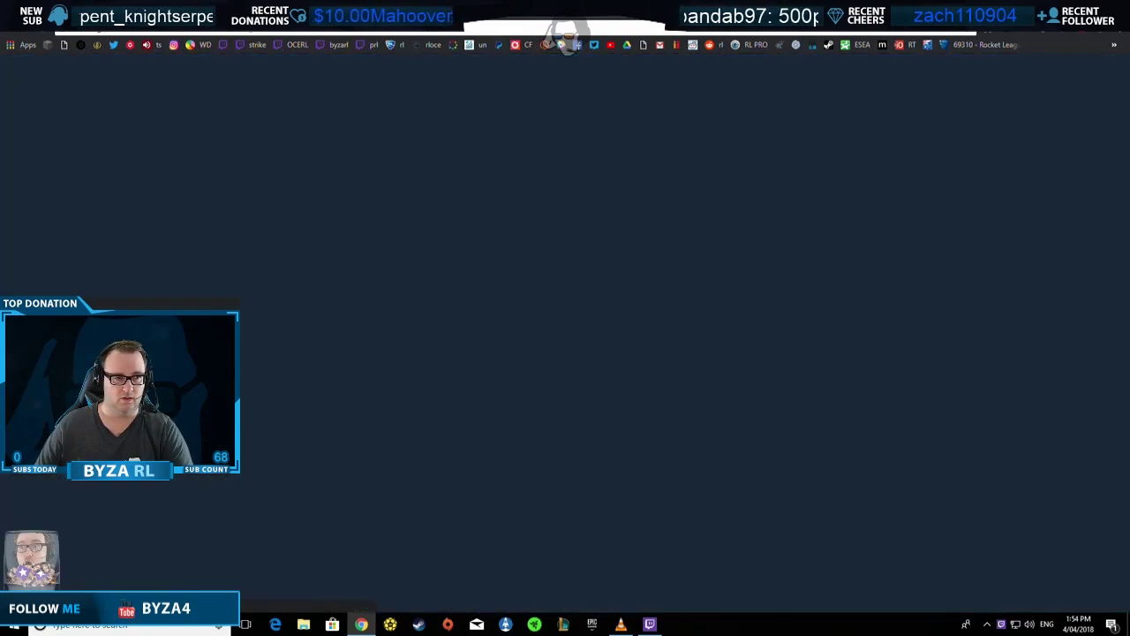
pyautogui.hotkey('ctrl', 'w')
pyautogui.hotkey('ctrl', 'w')
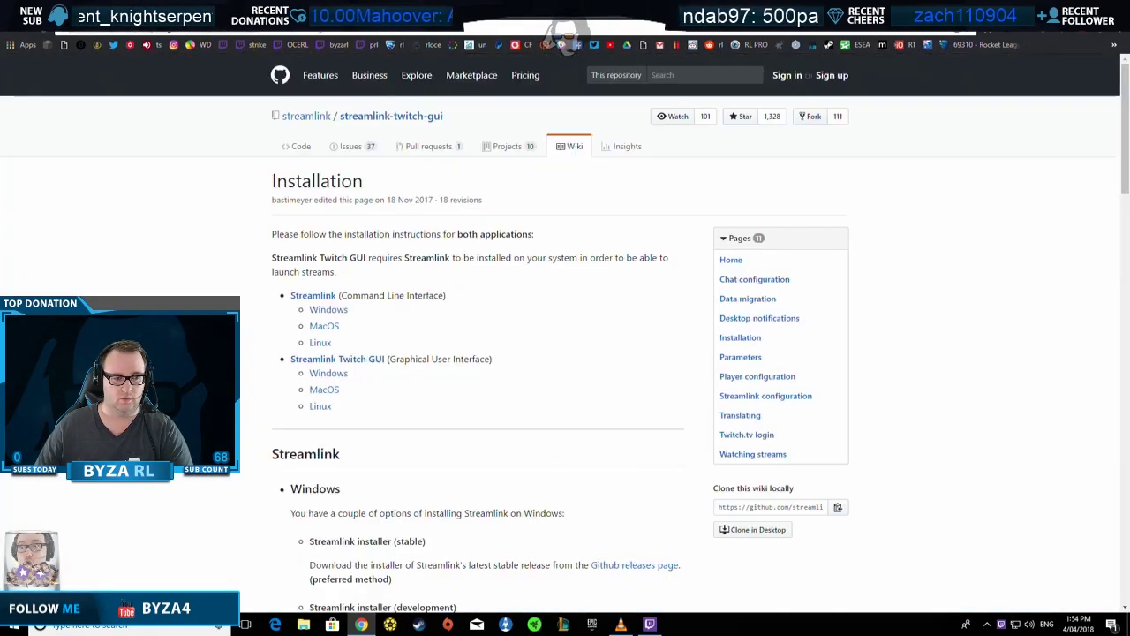
# Step: Close the remaining browser tabs and reposition the Streamlink Twitch GUI window on the desktop
pyautogui.click(312, 295)
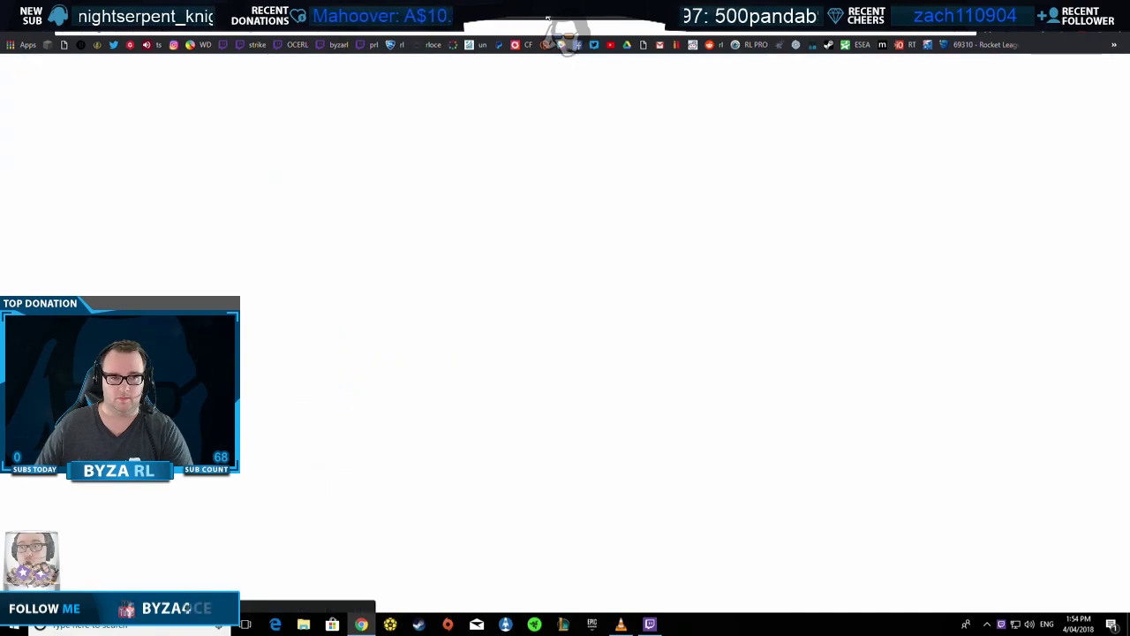
pyautogui.hotkey('ctrl', 'w')
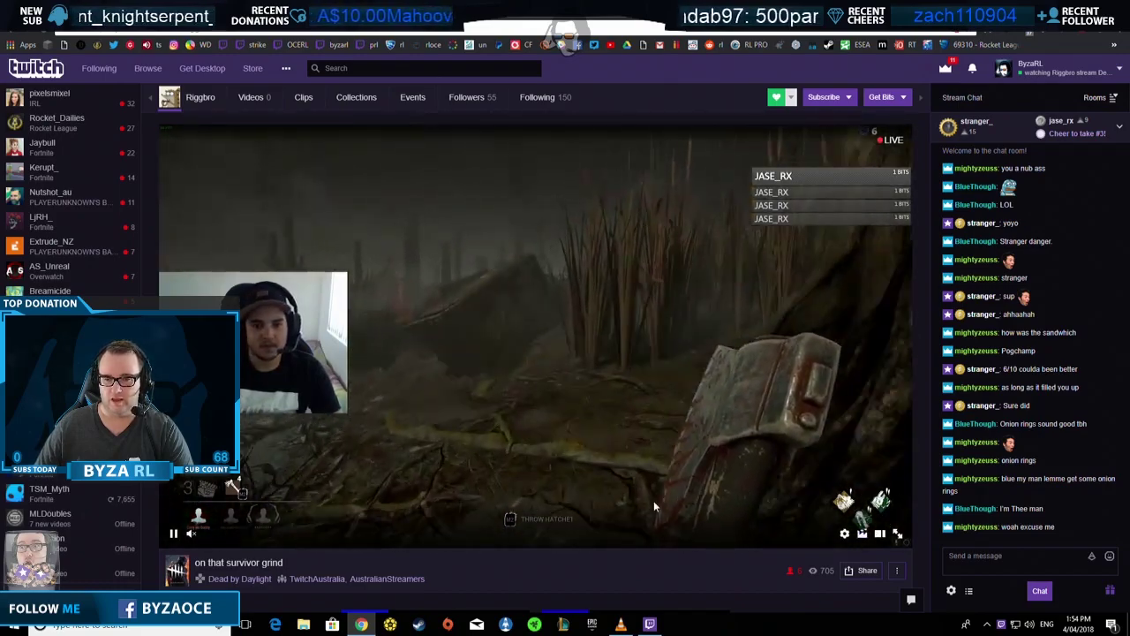
pyautogui.hotkey('ctrl', 'w')
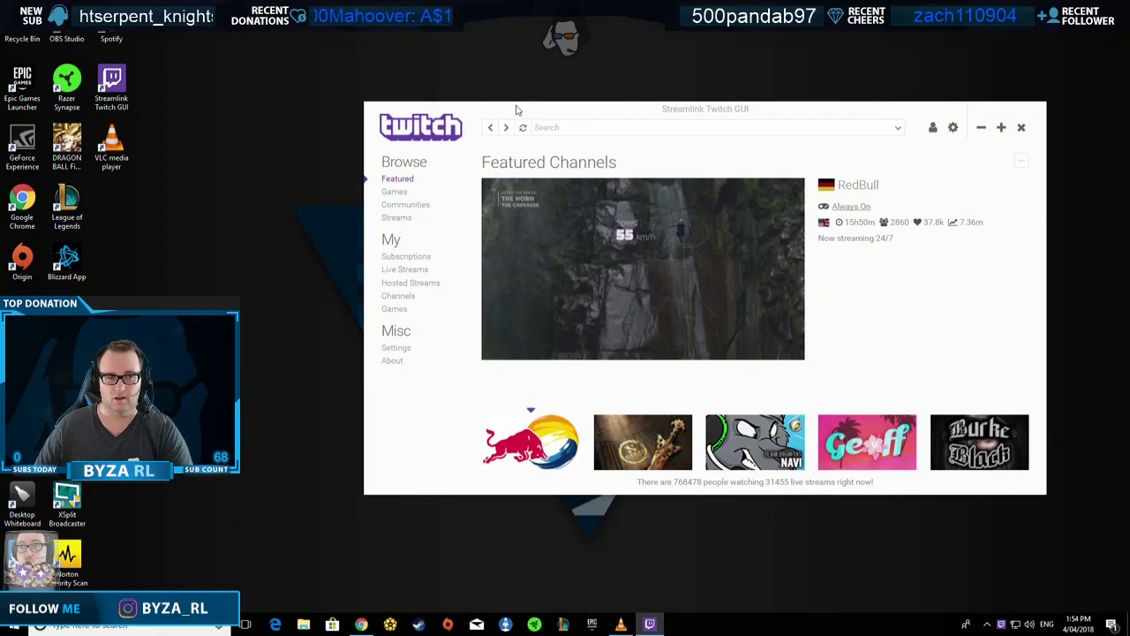
pyautogui.moveTo(518, 111); pyautogui.dragTo(435, 135)
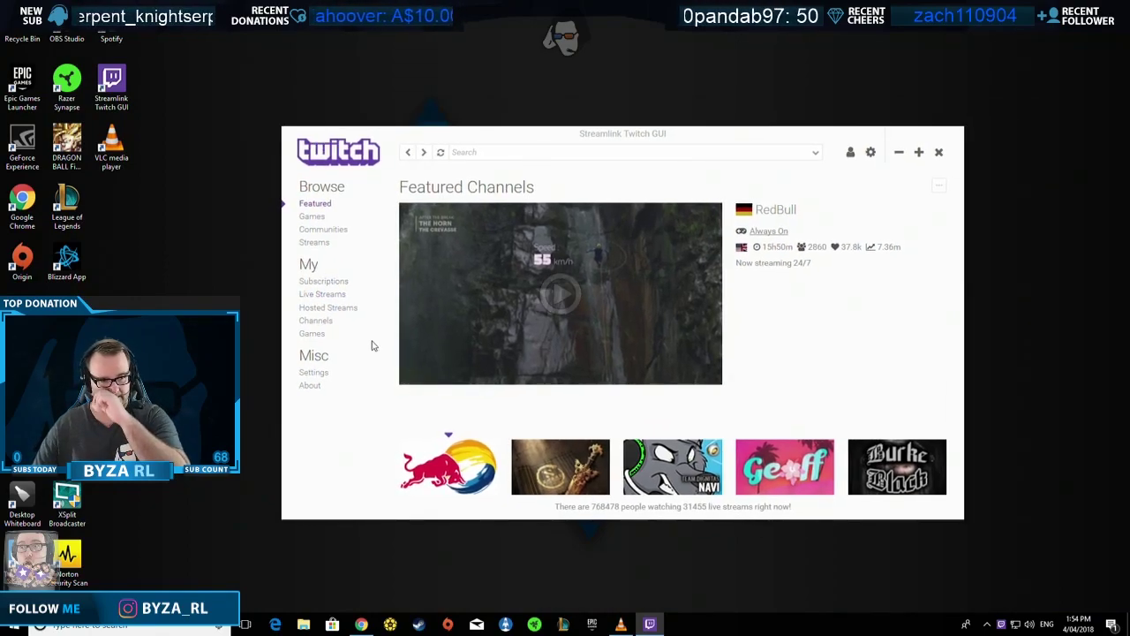
# Step: Open the Streaming settings and keep Streamlink selected as the streaming provider
pyautogui.click(316, 372)
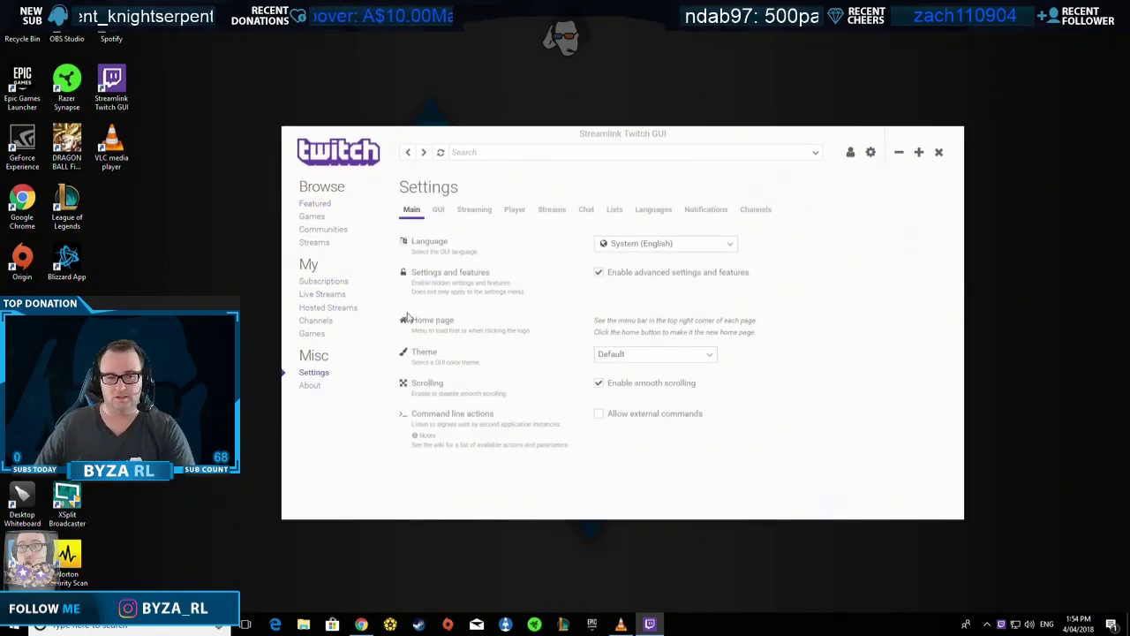
pyautogui.click(437, 211)
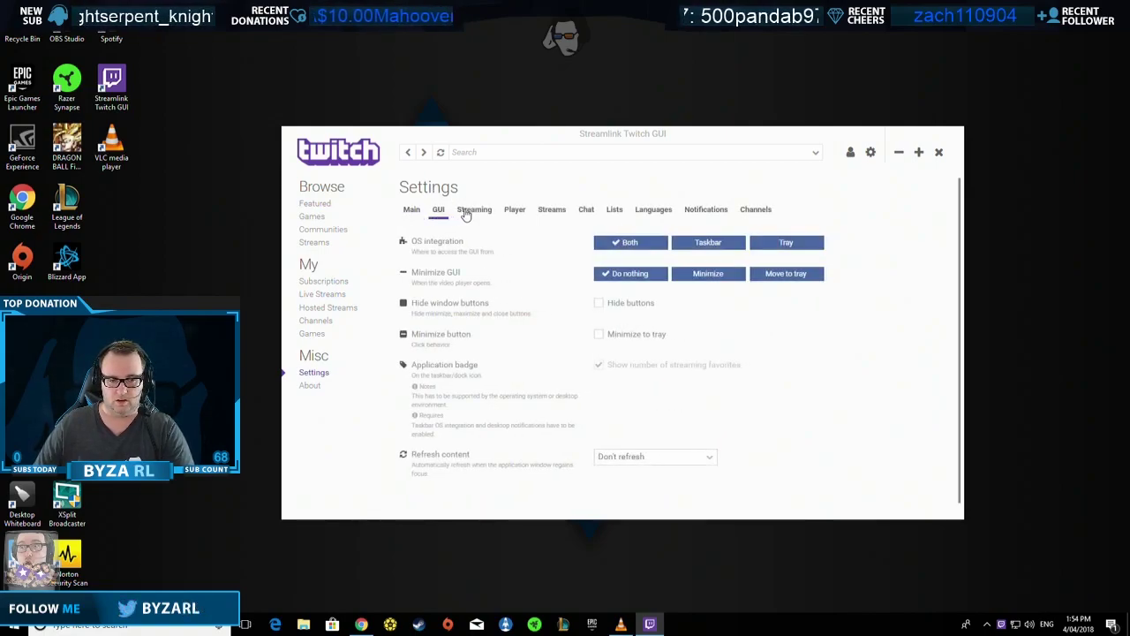
pyautogui.click(467, 212)
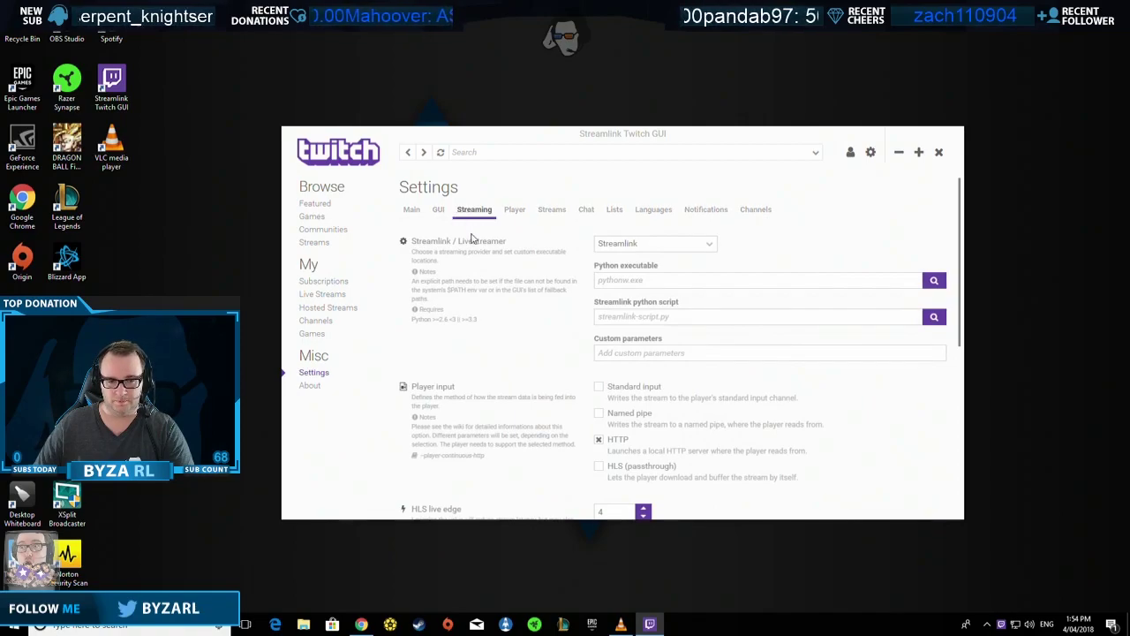
pyautogui.scroll(-3, 441, 321)
pyautogui.scroll(3, 441, 321)
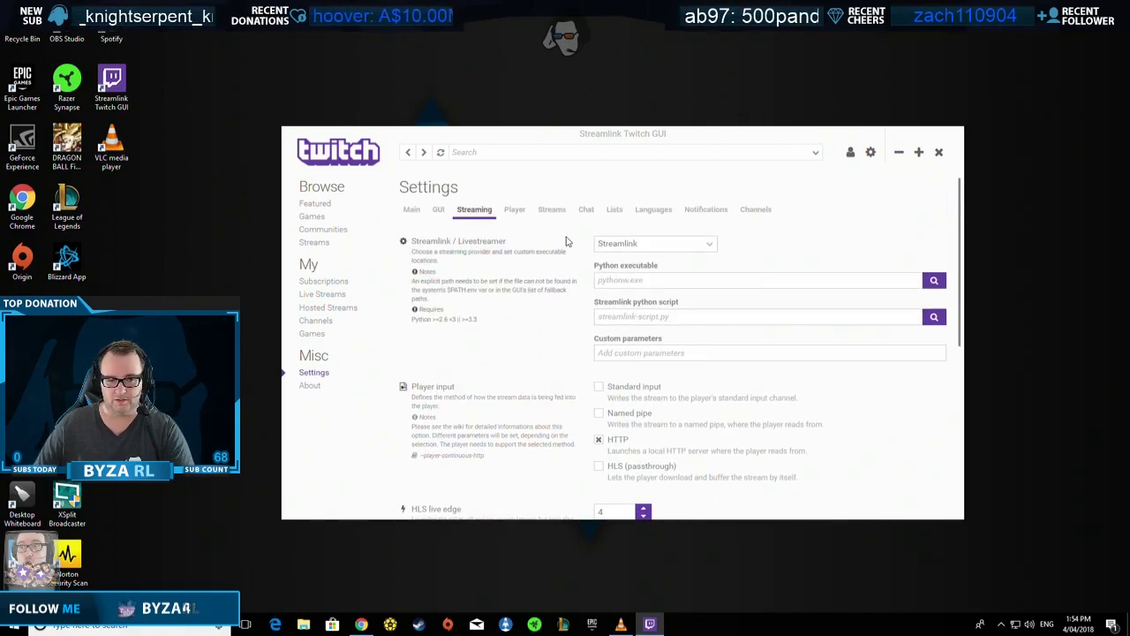
pyautogui.click(630, 249)
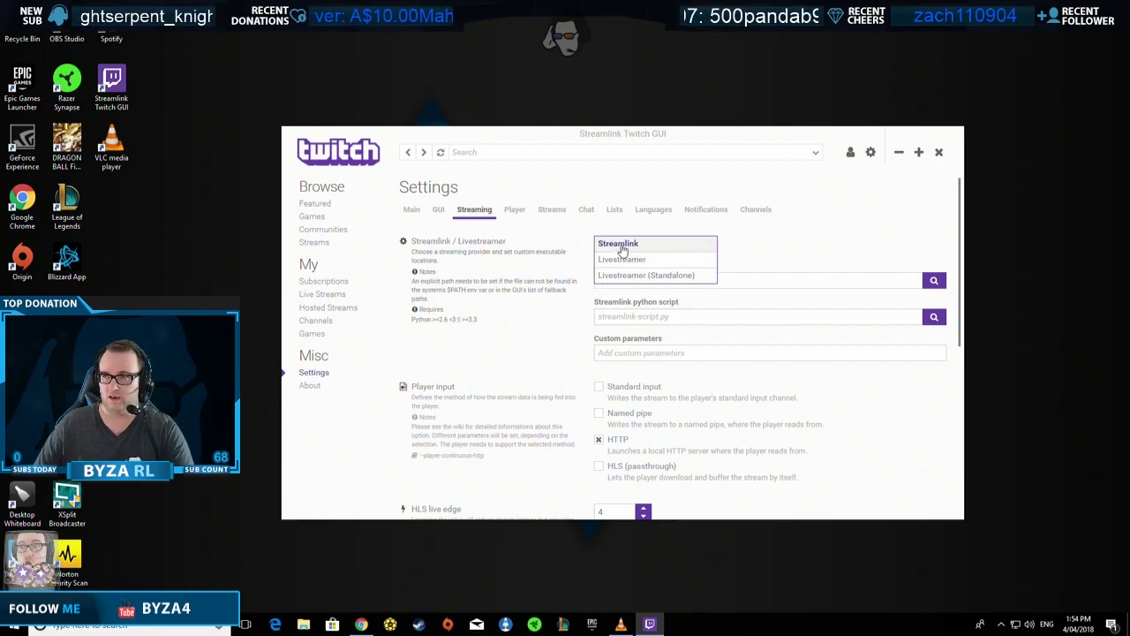
pyautogui.click(615, 255)
# Step: Set both HLS live edge and HLS segment threads to 1 in the Streaming settings
pyautogui.scroll(-3, 481, 323)
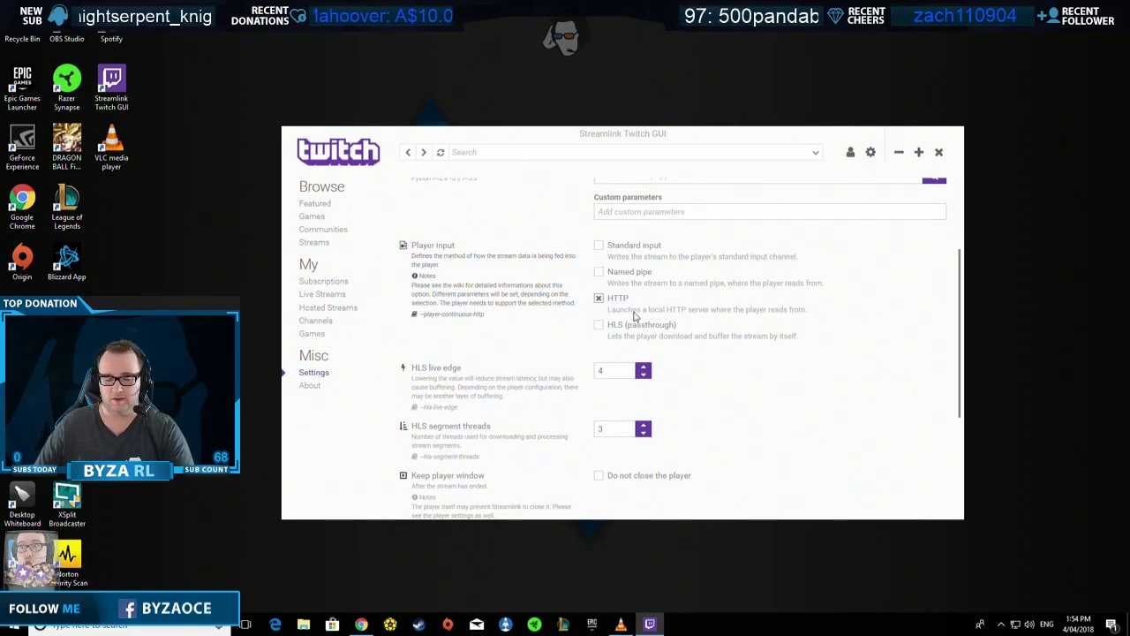
pyautogui.scroll(-2, 622, 353)
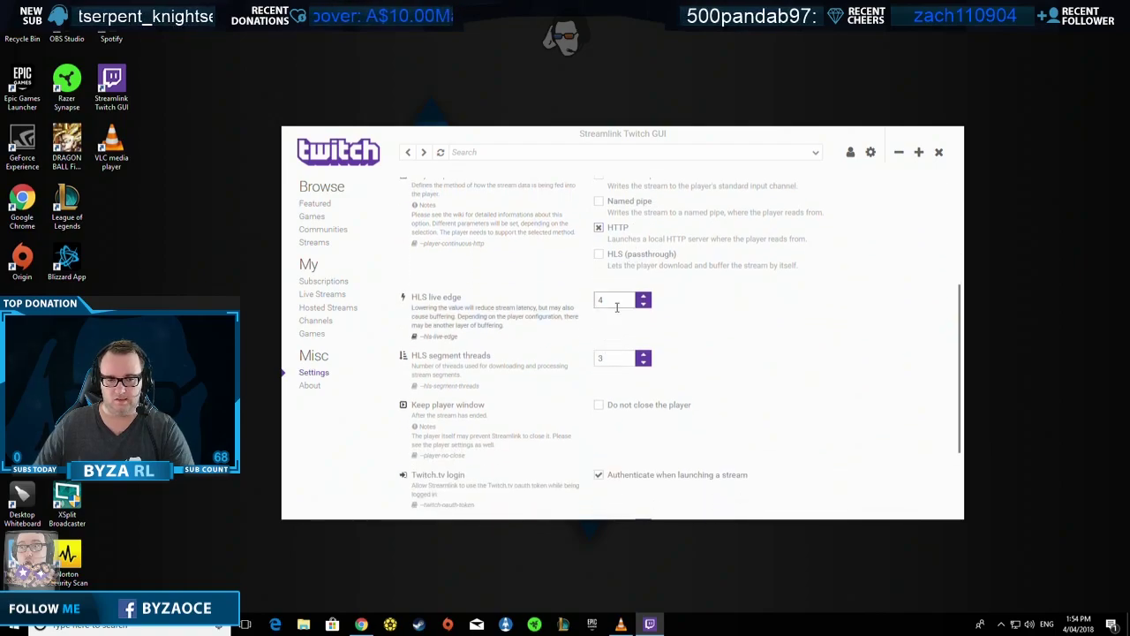
pyautogui.press('Tab')
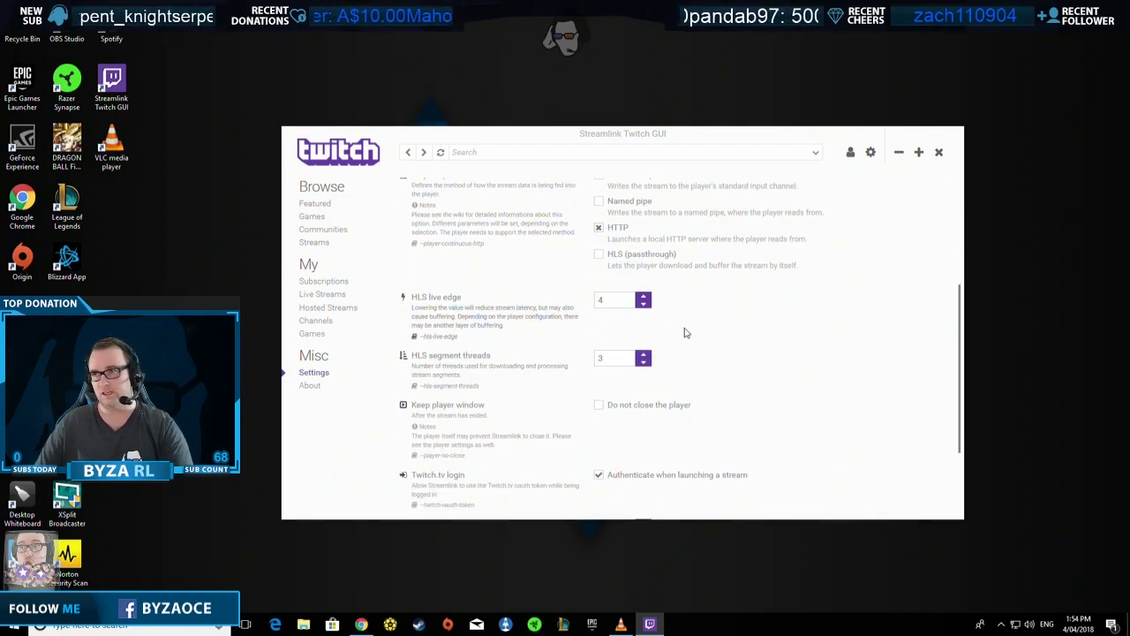
pyautogui.hotkey('shift', 'Tab')
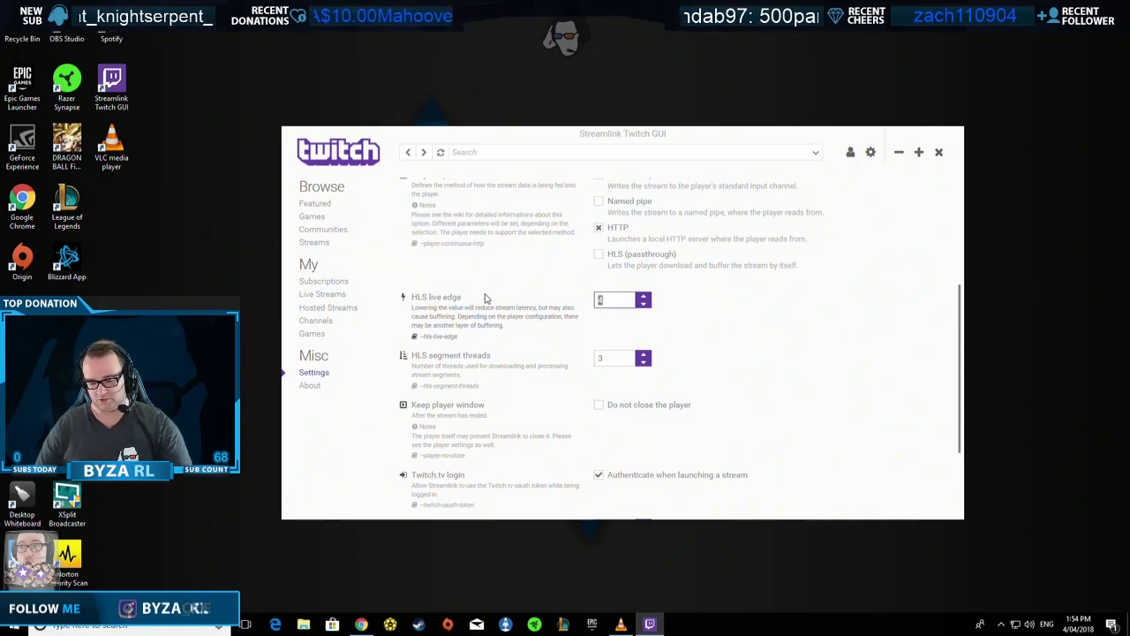
pyautogui.write('1')
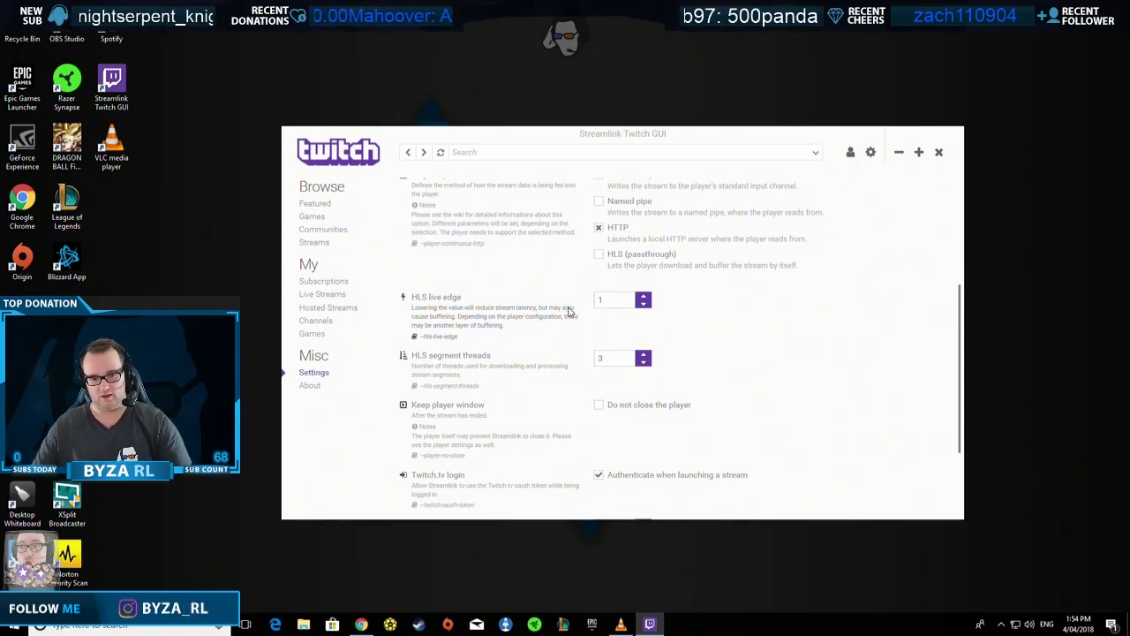
pyautogui.press('Tab')
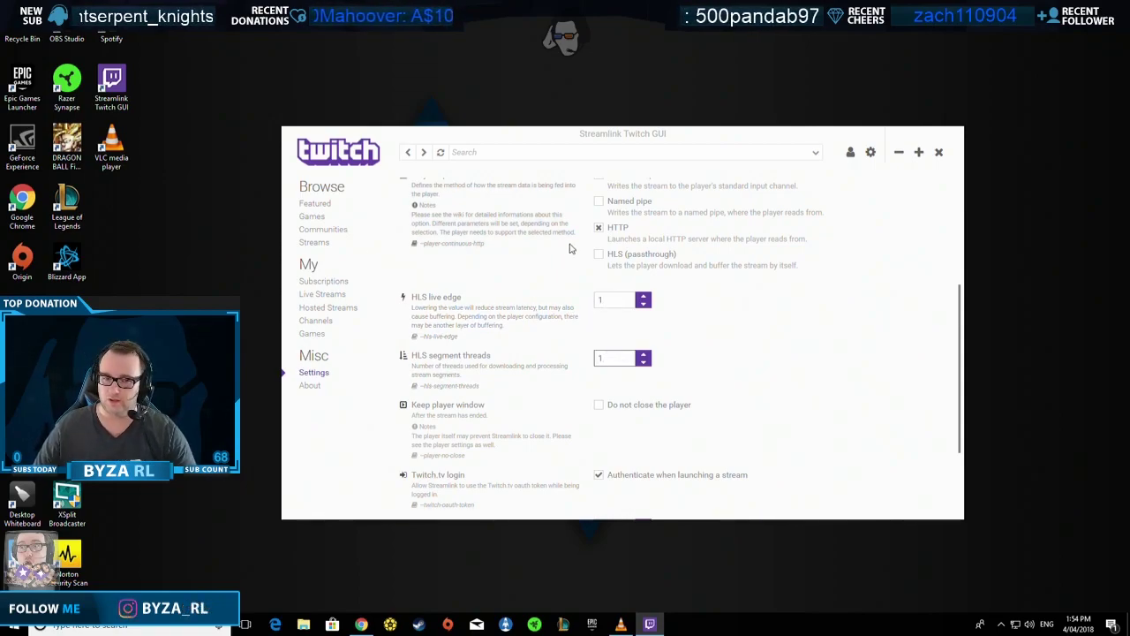
# Step: Set HLS live edge back to 4 and HLS segment threads back to 3
pyautogui.hotkey('shift', 'Tab')
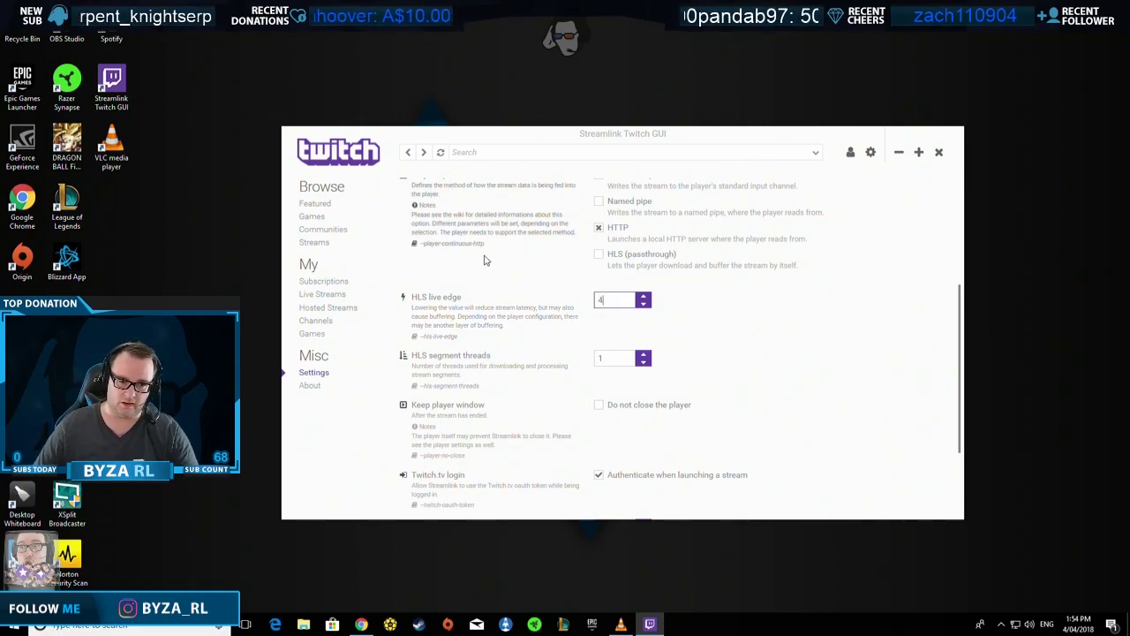
pyautogui.press('Tab')
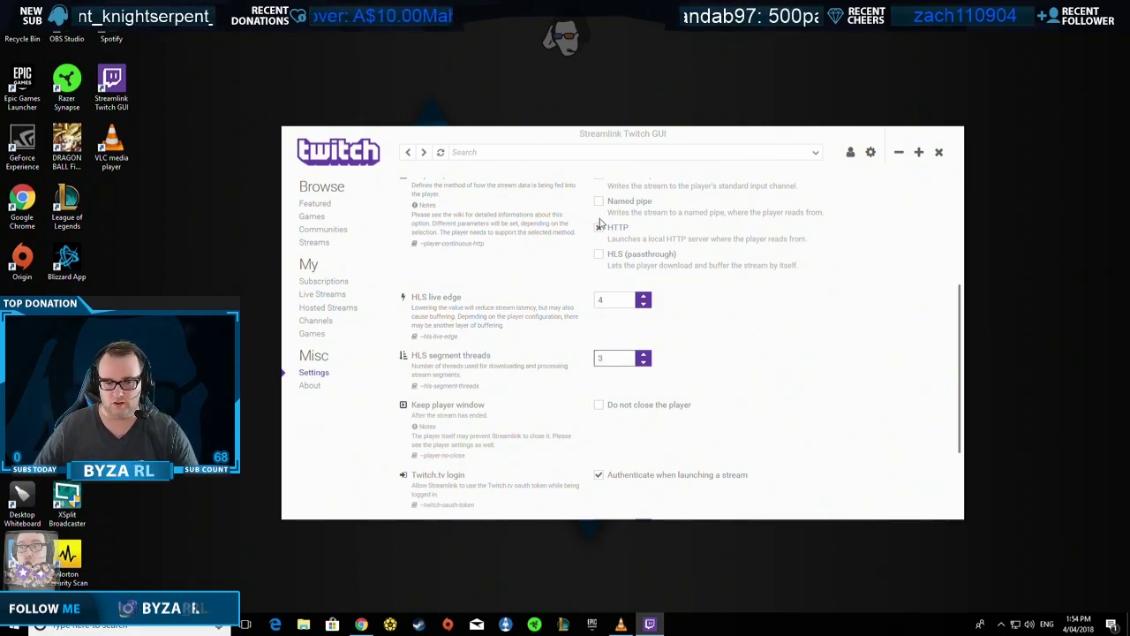
pyautogui.scroll(-2, 709, 351)
pyautogui.press('Return')
pyautogui.scroll(3, 668, 457)
pyautogui.scroll(-3, 685, 448)
pyautogui.scroll(3, 729, 360)
pyautogui.scroll(1, 726, 376)
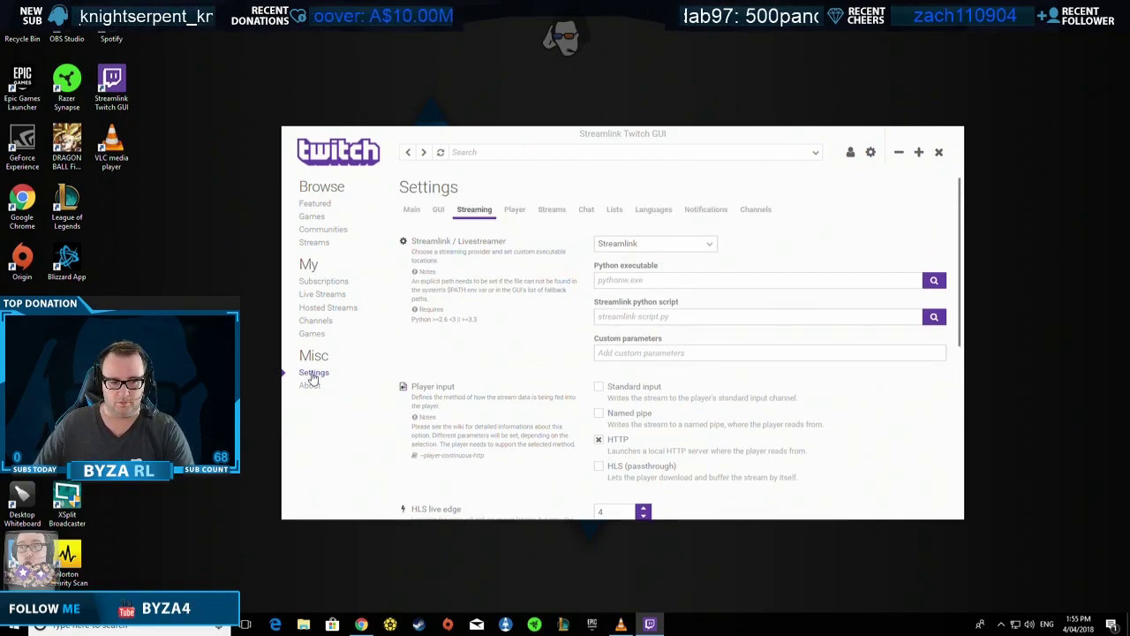
# Step: Check the Twitch account's login status, and review the Main and GUI settings
pyautogui.click(850, 152)
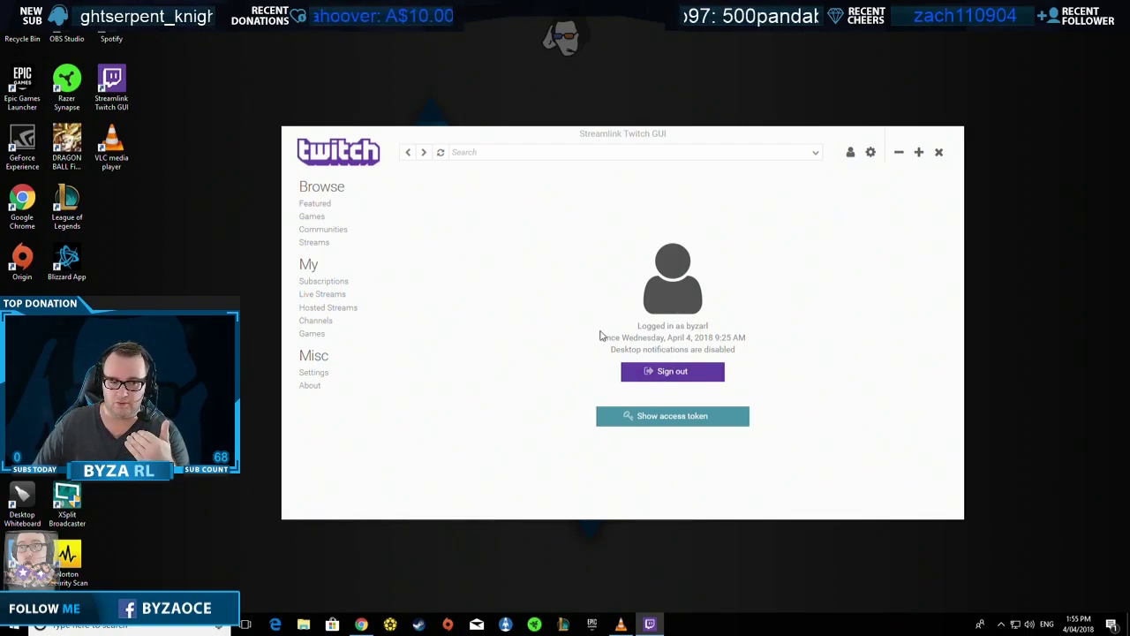
pyautogui.click(313, 373)
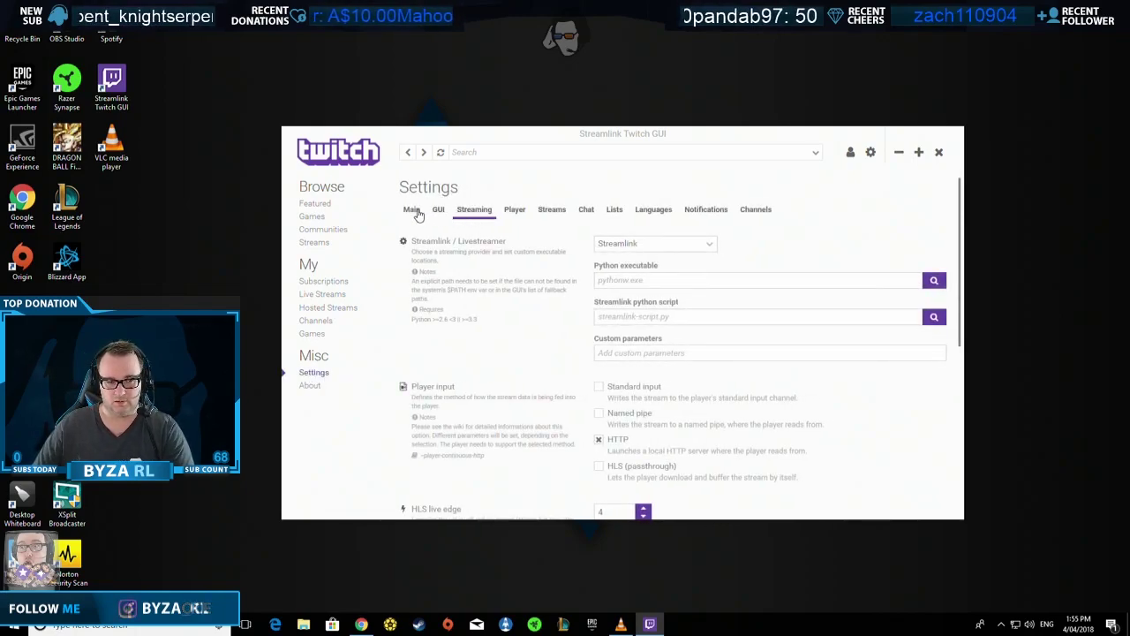
pyautogui.click(412, 211)
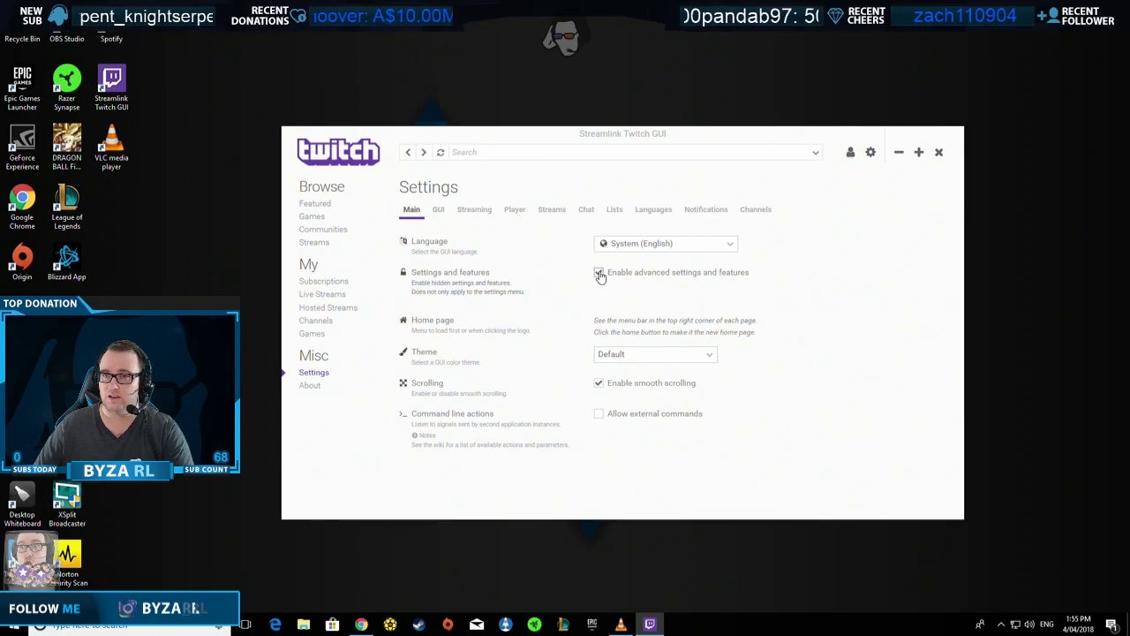
pyautogui.click(439, 212)
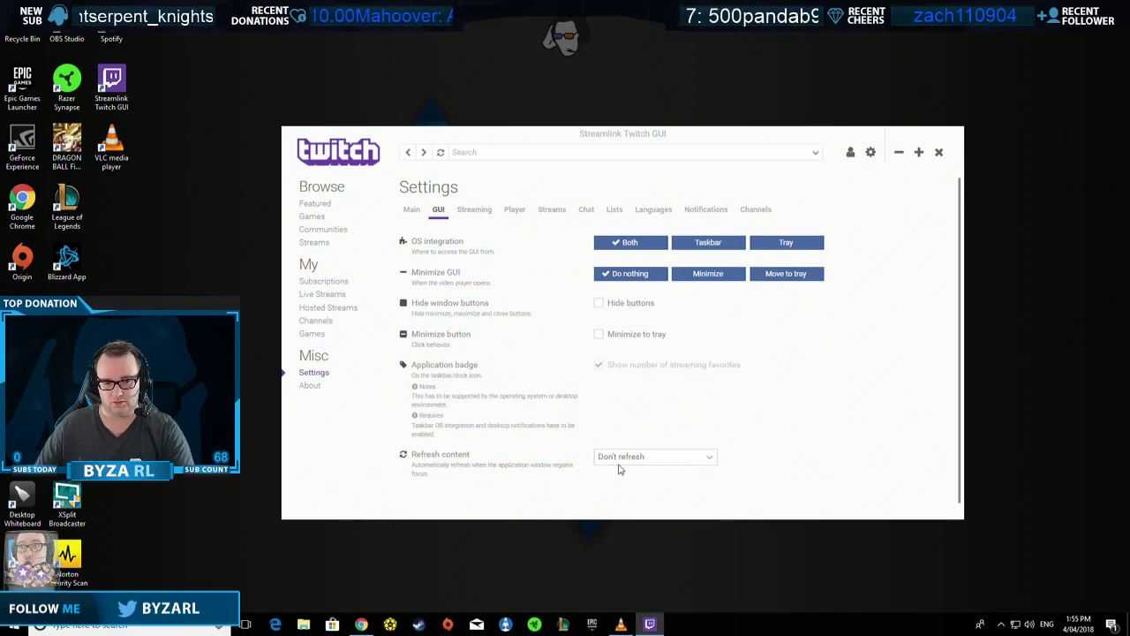
# Step: Check that Streamlink is the streaming provider, and review the Player input, HLS live edge and HLS segment threads settings
pyautogui.click(474, 210)
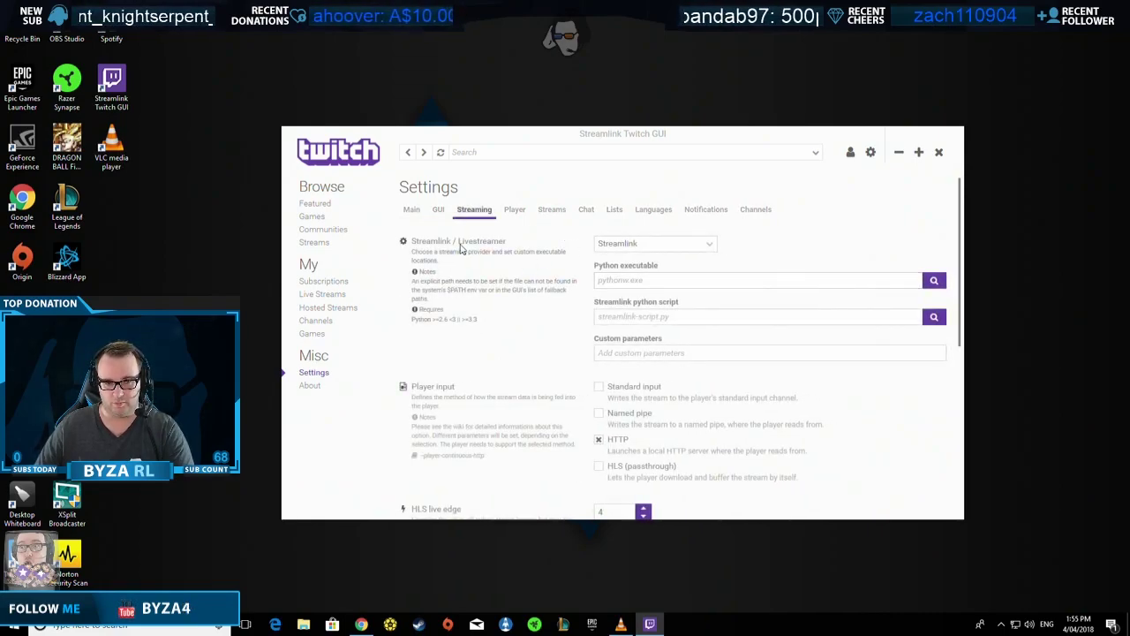
pyautogui.click(624, 251)
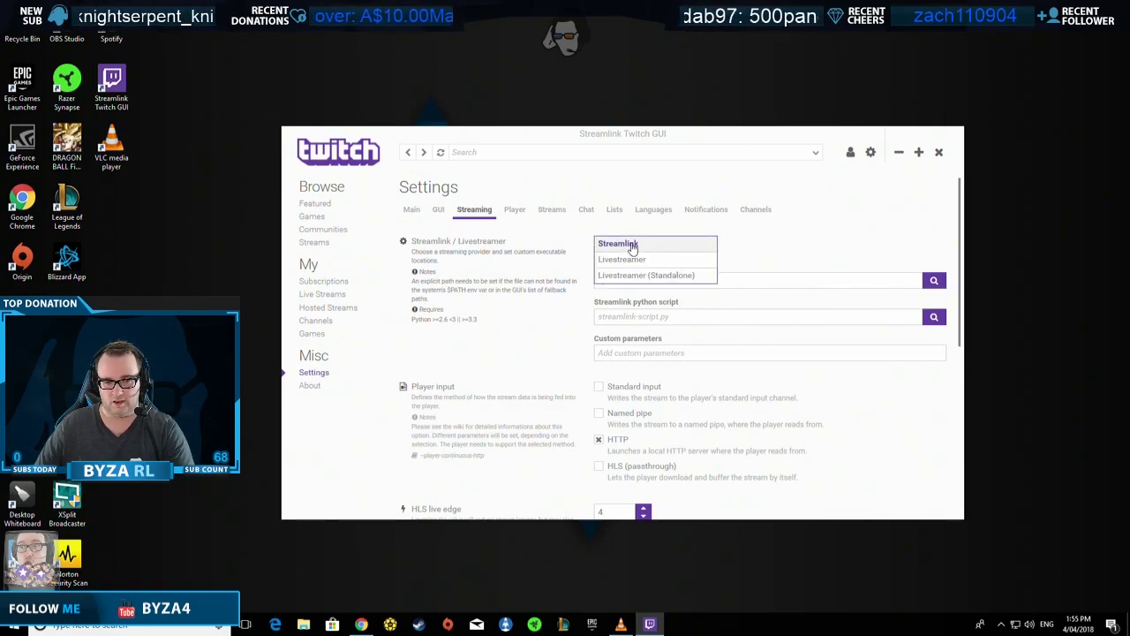
pyautogui.click(618, 244)
pyautogui.scroll(-2, 582, 340)
pyautogui.scroll(-3, 610, 431)
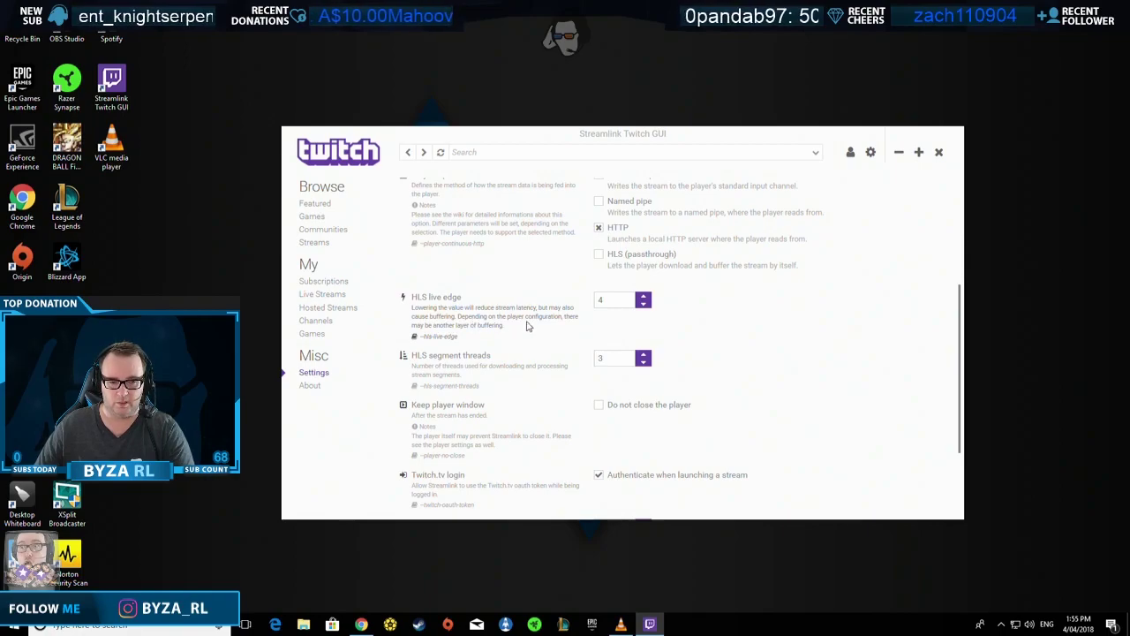
pyautogui.doubleClick(606, 303)
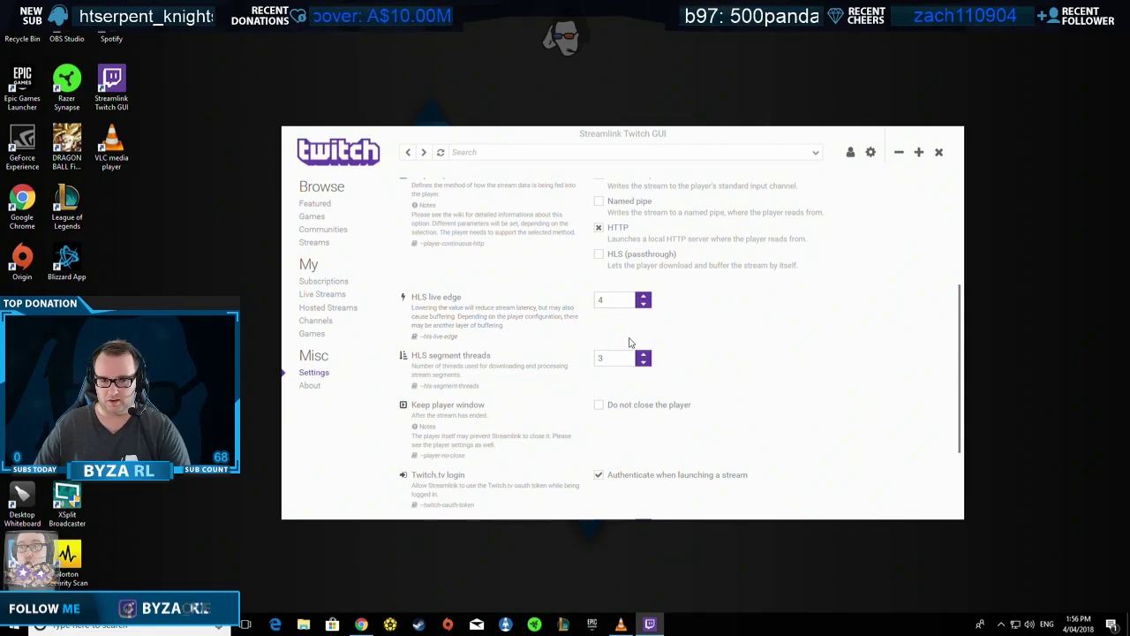
pyautogui.scroll(3, 580, 479)
pyautogui.scroll(-2, 549, 465)
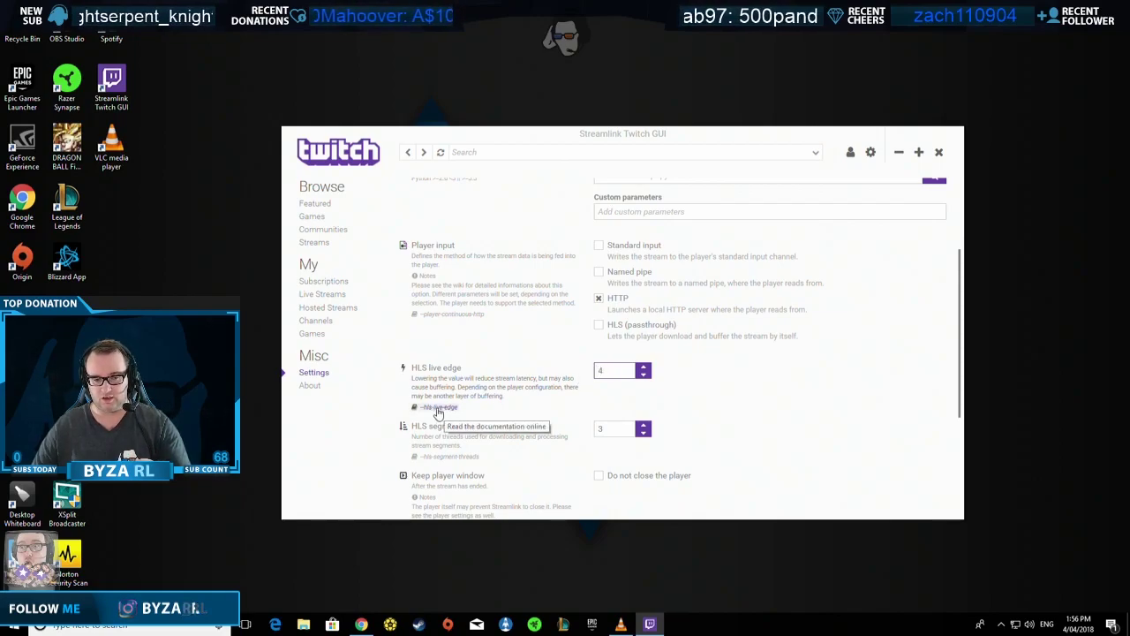
pyautogui.scroll(4, 653, 363)
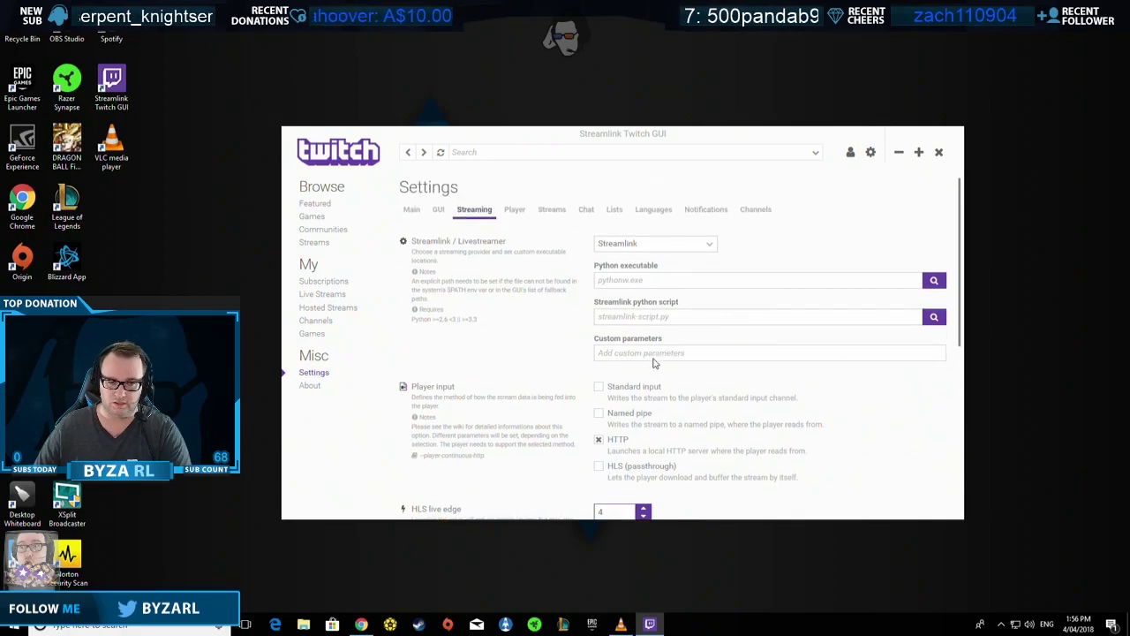
# Step: Dismiss the stream notification and review the player preset options, leaving VLC media player selected
pyautogui.click(514, 211)
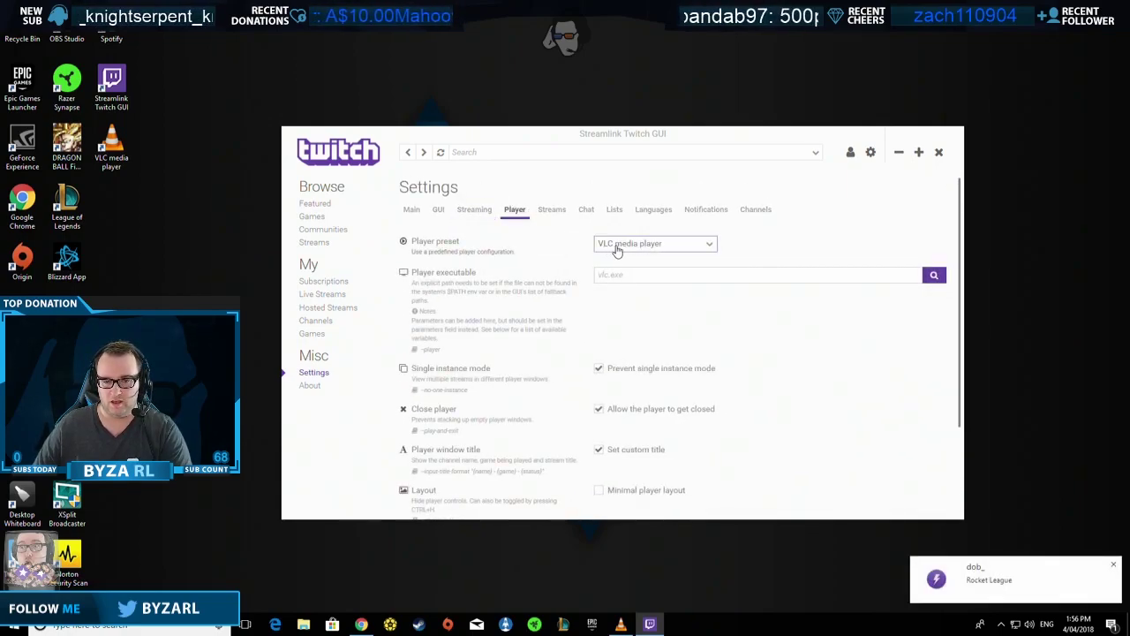
pyautogui.click(1114, 567)
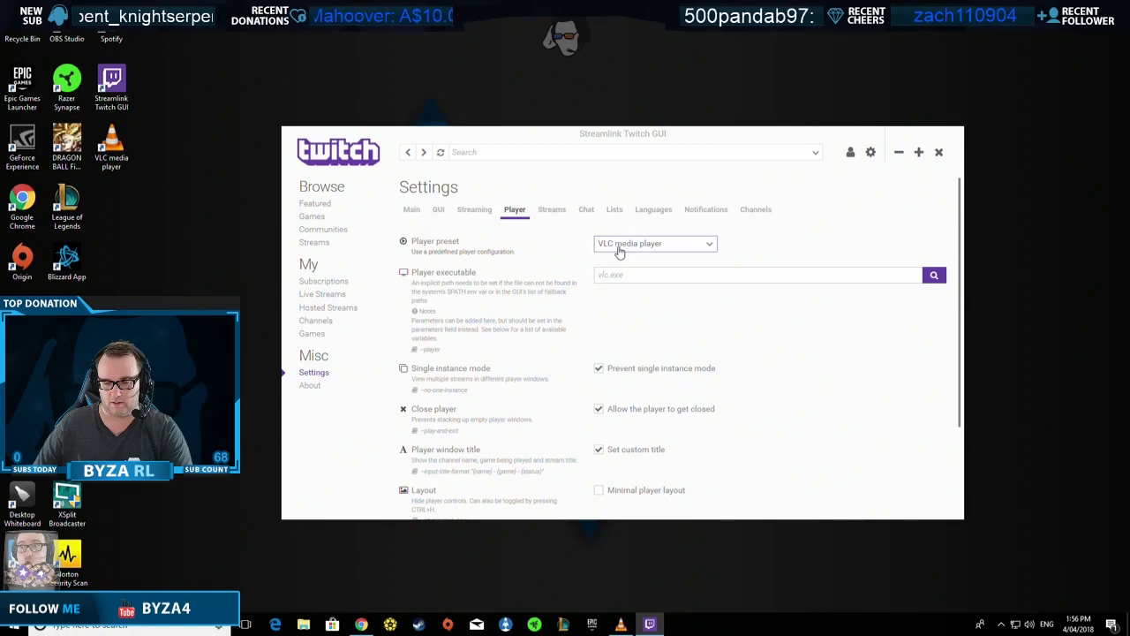
pyautogui.click(621, 250)
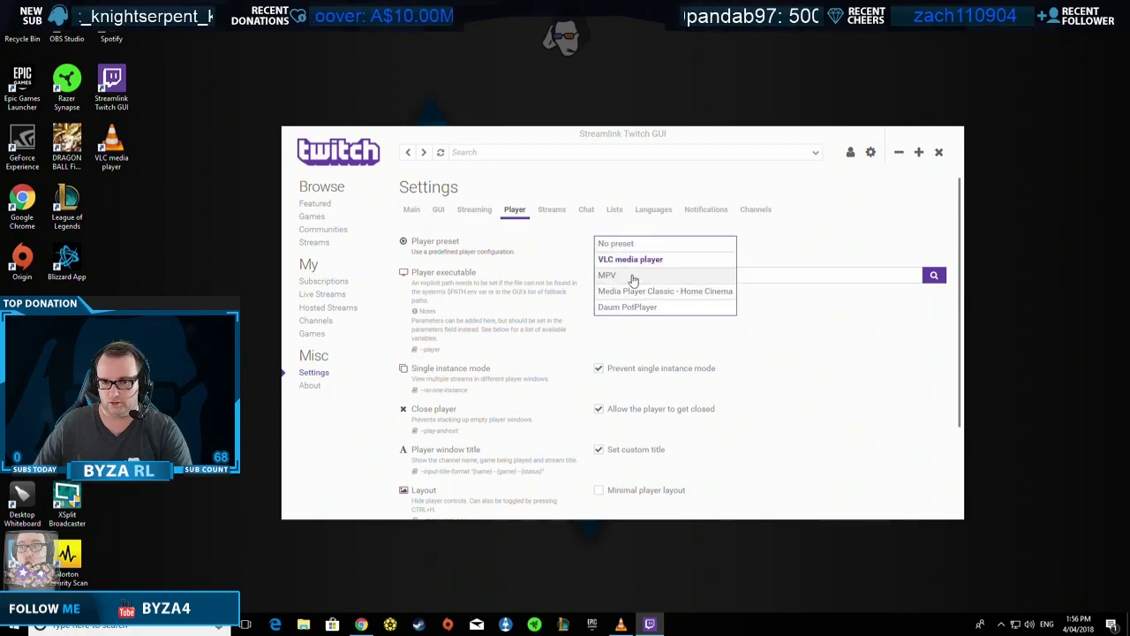
pyautogui.click(781, 238)
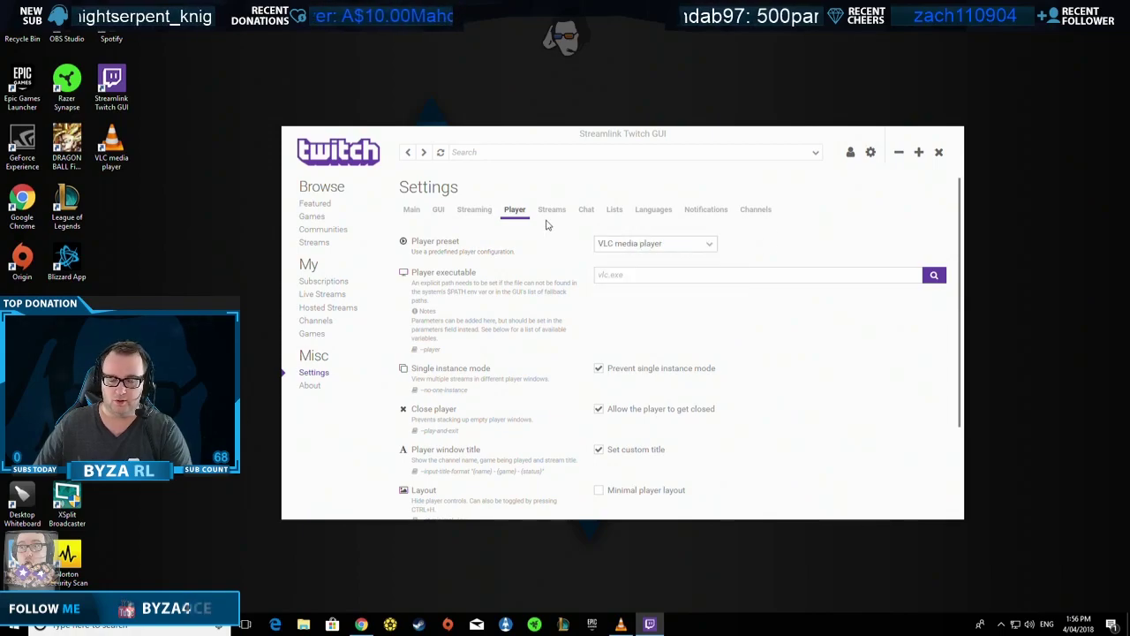
# Step: Keep Source as the preferred stream quality in the Streams settings
pyautogui.click(549, 212)
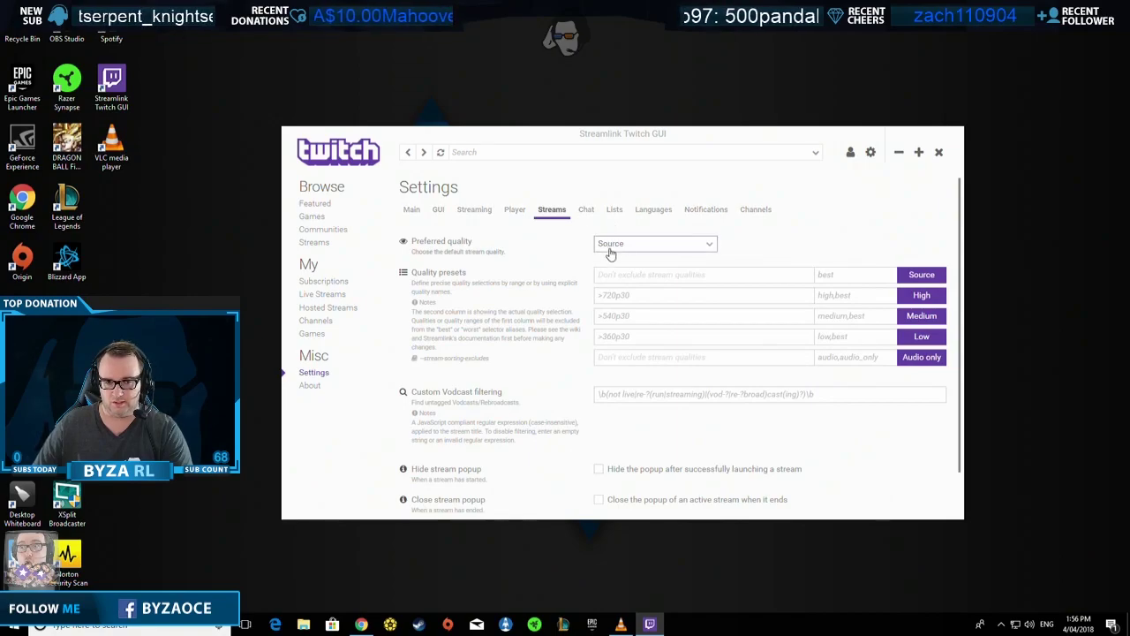
pyautogui.click(620, 250)
pyautogui.click(608, 246)
# Step: Choose Google Chrome as the chat application and open the Lists settings
pyautogui.click(586, 212)
pyautogui.click(636, 245)
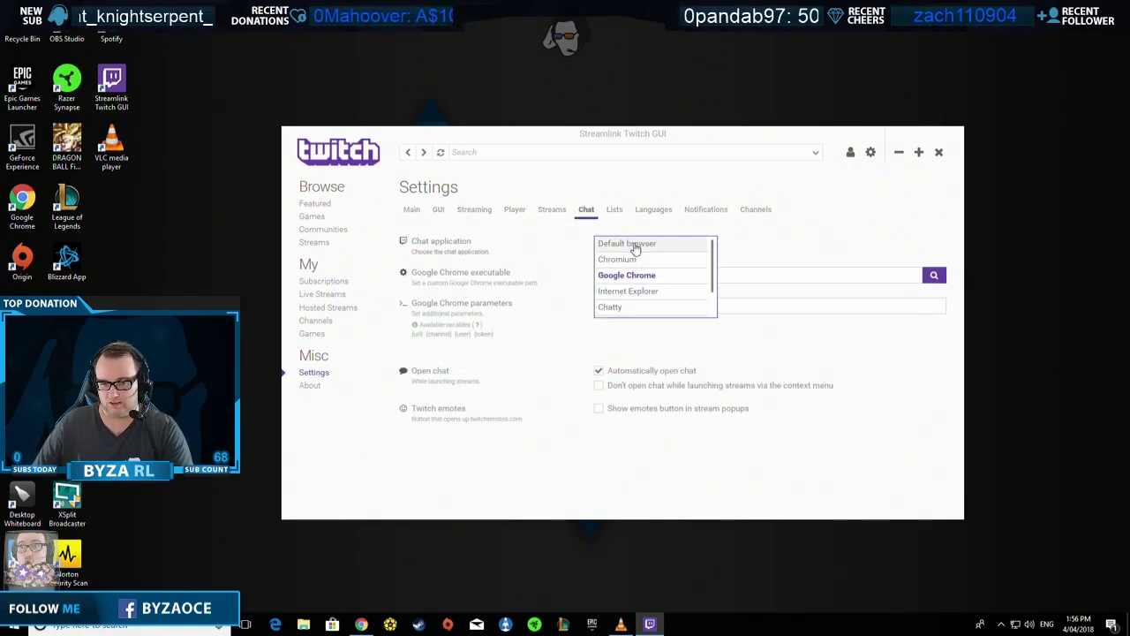
pyautogui.click(629, 276)
pyautogui.click(616, 212)
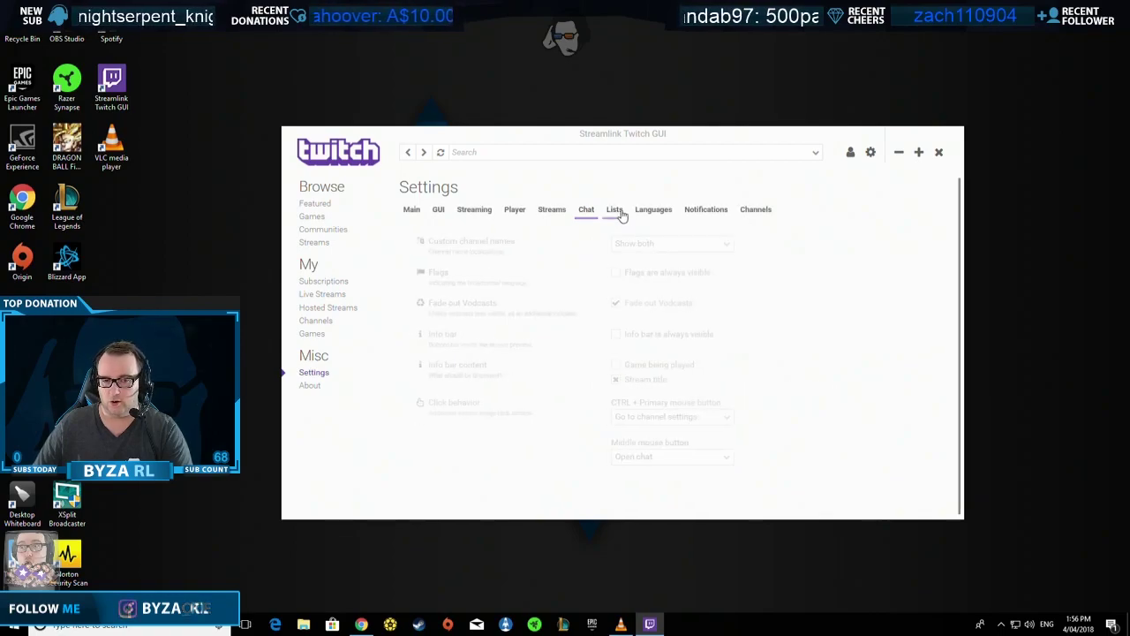
# Step: Review the Languages, Notifications and Channels settings, including all the options on the Notifications page
pyautogui.click(653, 210)
pyautogui.click(704, 210)
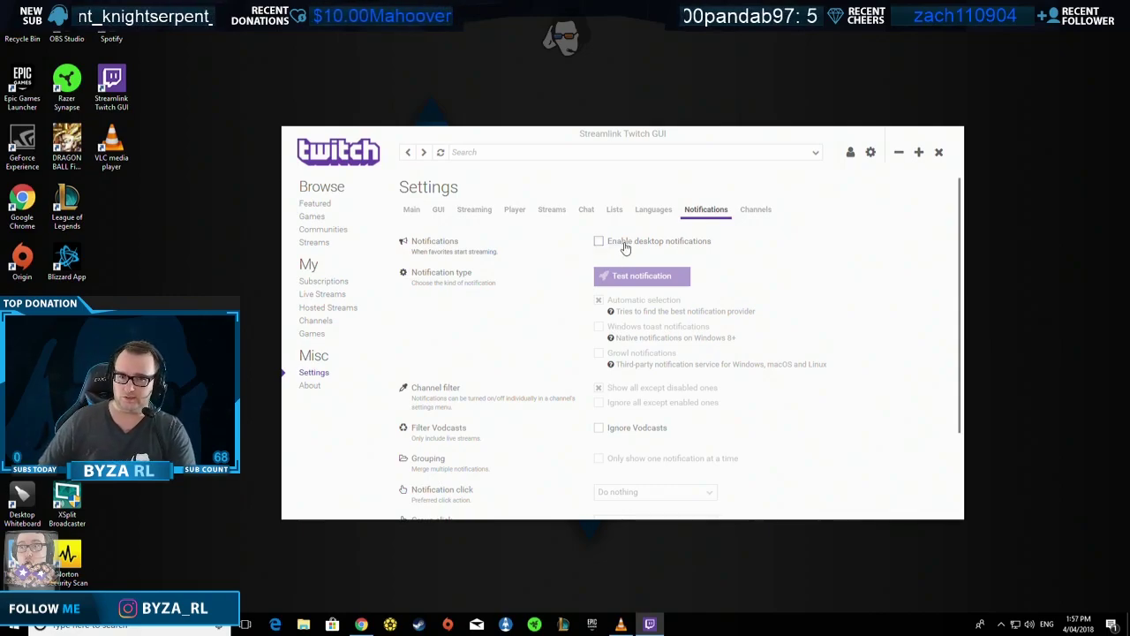
pyautogui.click(755, 212)
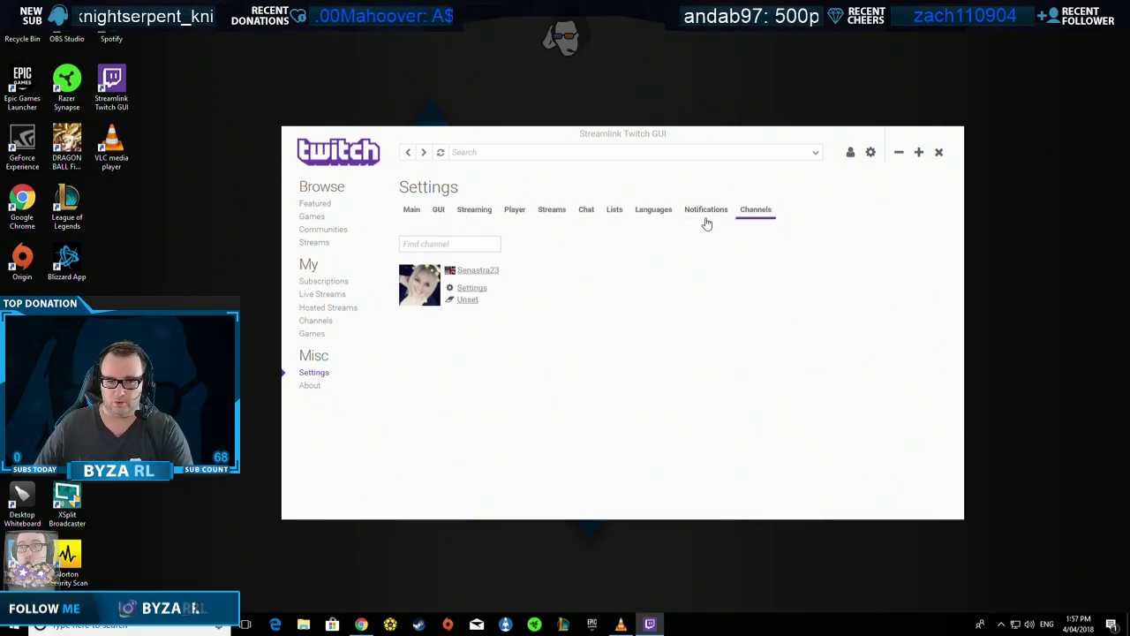
pyautogui.click(696, 215)
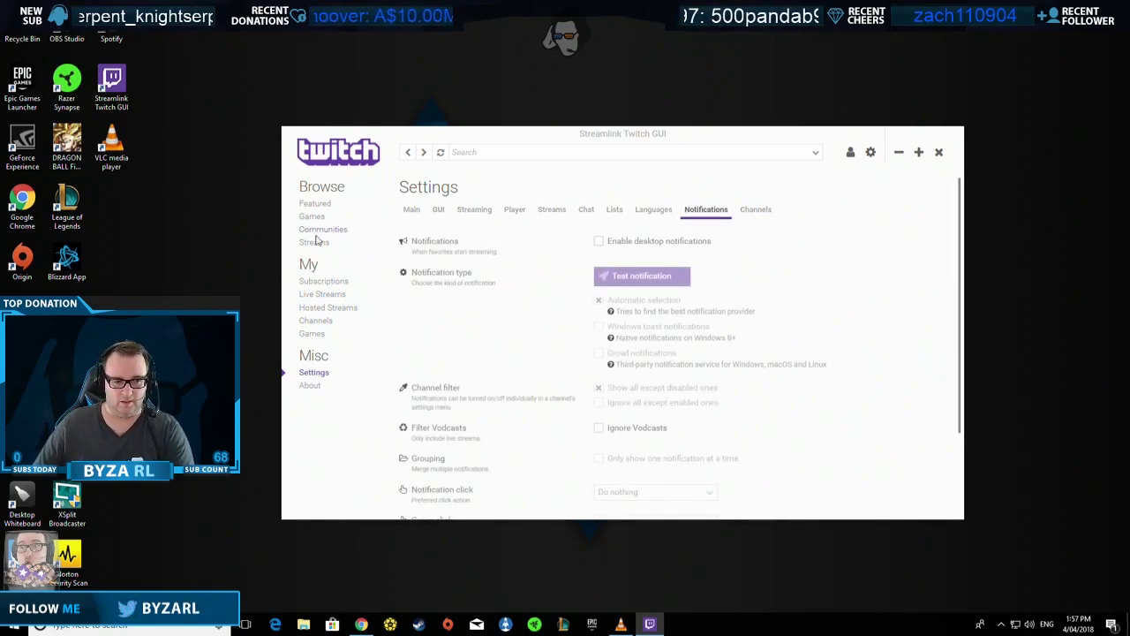
pyautogui.scroll(-3, 622, 495)
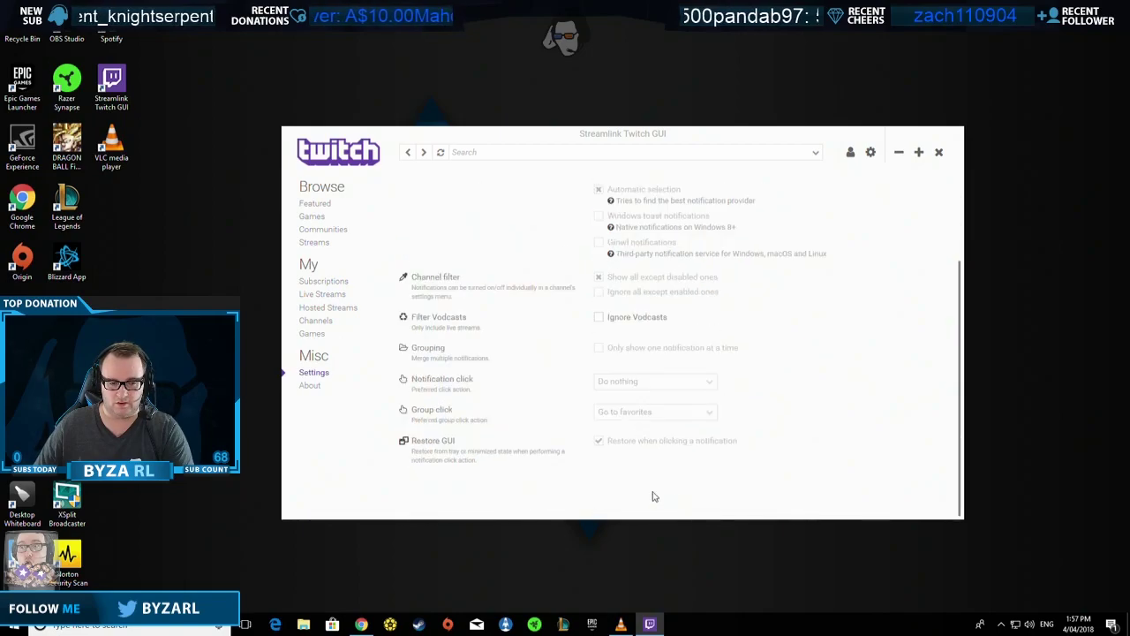
pyautogui.scroll(3, 671, 396)
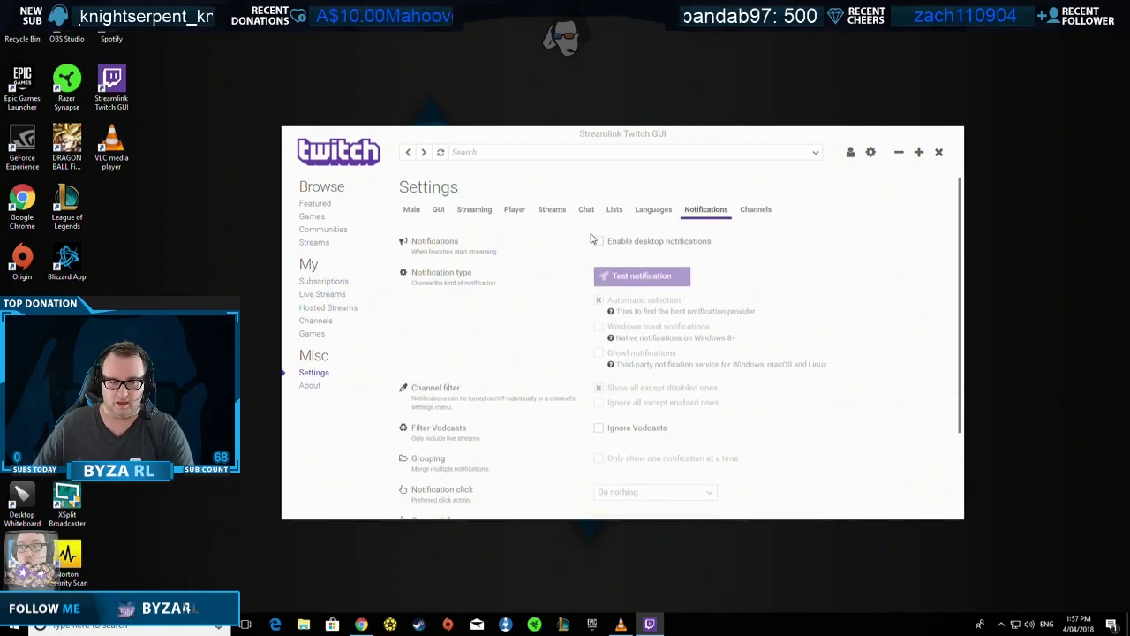
# Step: Try enabling desktop notifications to examine the related options, and turn them off again
pyautogui.click(601, 242)
pyautogui.scroll(-3, 710, 479)
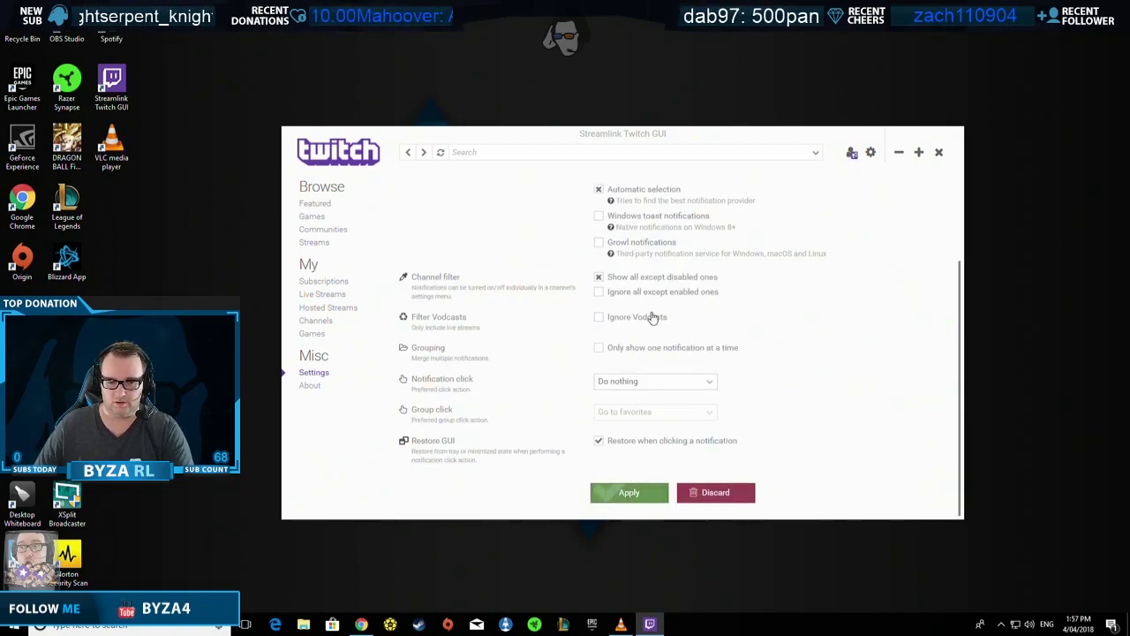
pyautogui.scroll(3, 607, 226)
pyautogui.click(601, 242)
pyautogui.scroll(-3, 656, 495)
pyautogui.scroll(3, 508, 257)
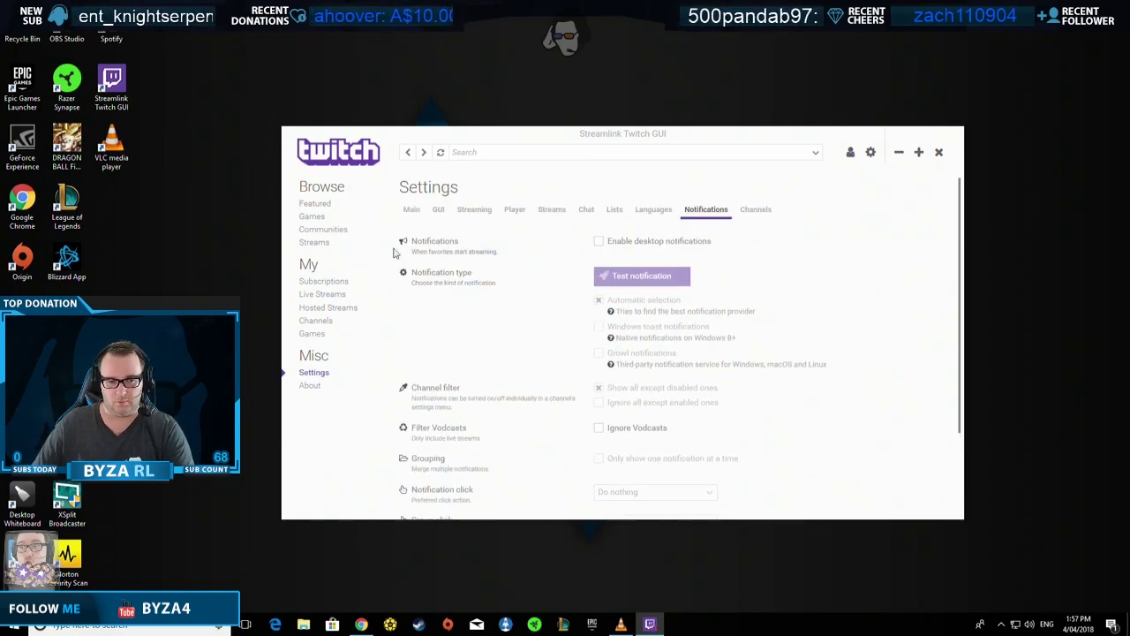
# Step: Browse the followed live streams and start watching the Dead by Daylight stream titled "on that survivor grind"
pyautogui.click(315, 299)
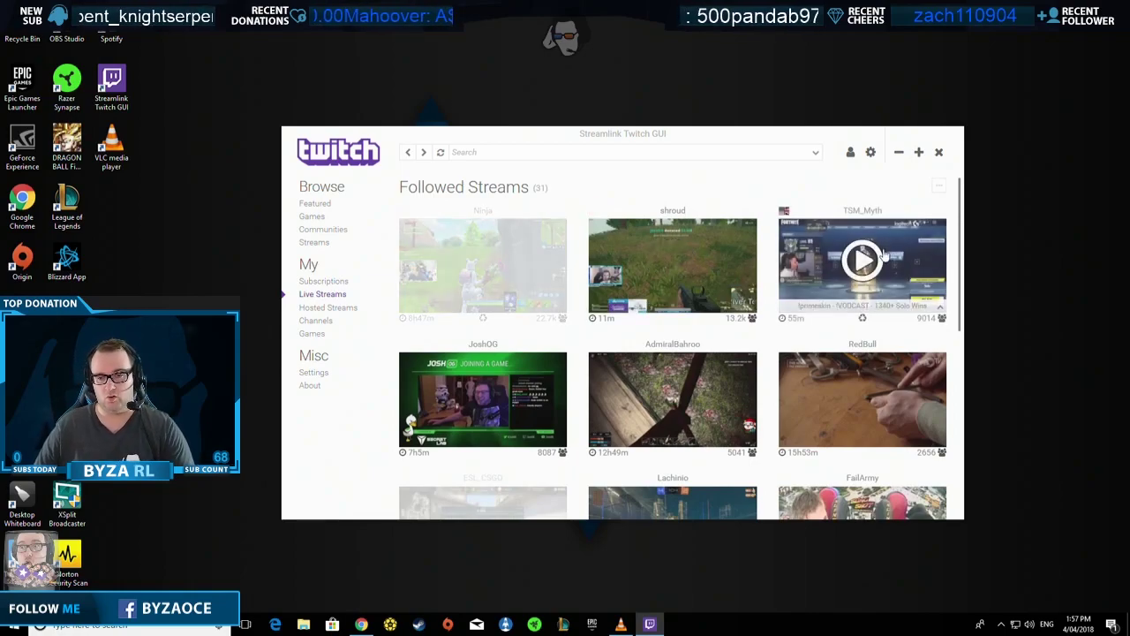
pyautogui.scroll(-10, 769, 335)
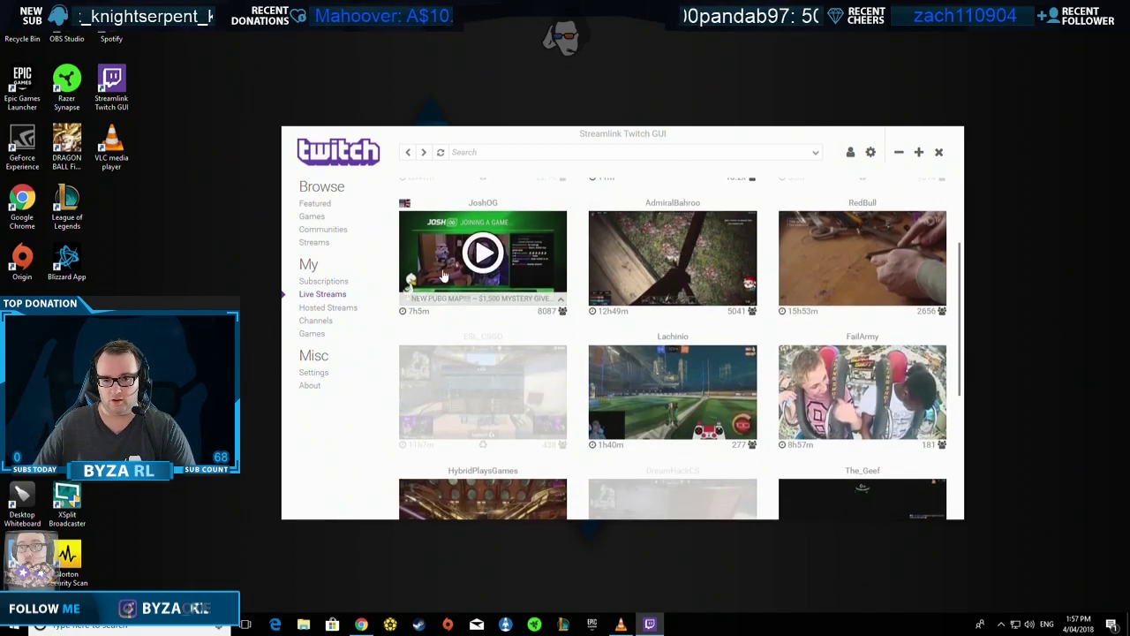
pyautogui.scroll(-2, 456, 301)
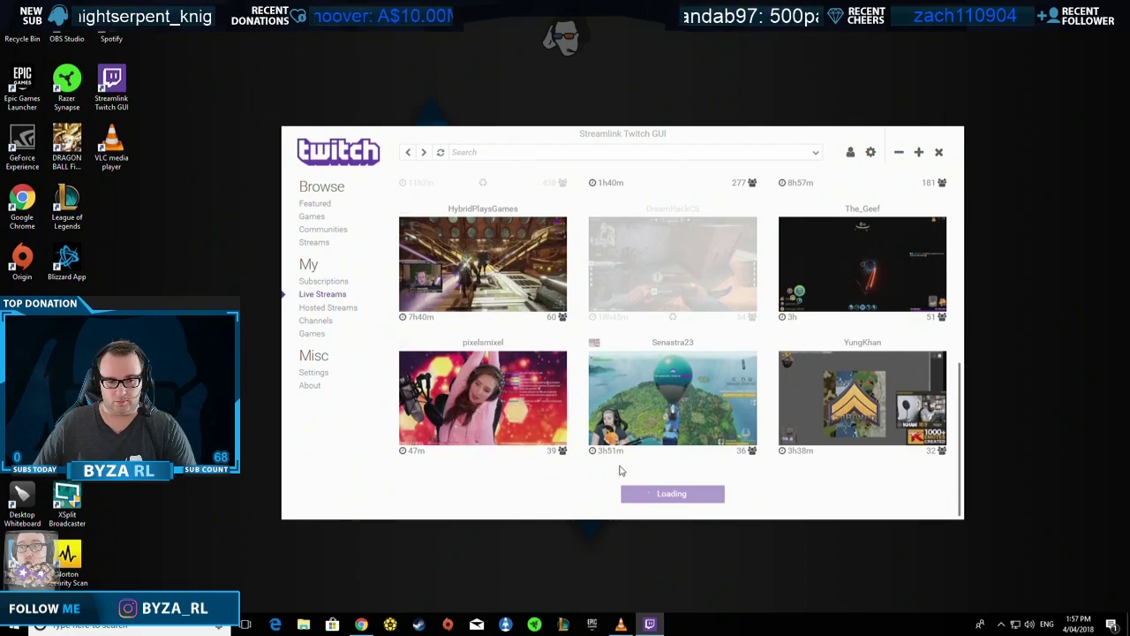
pyautogui.scroll(-4, 626, 385)
pyautogui.scroll(-5, 626, 386)
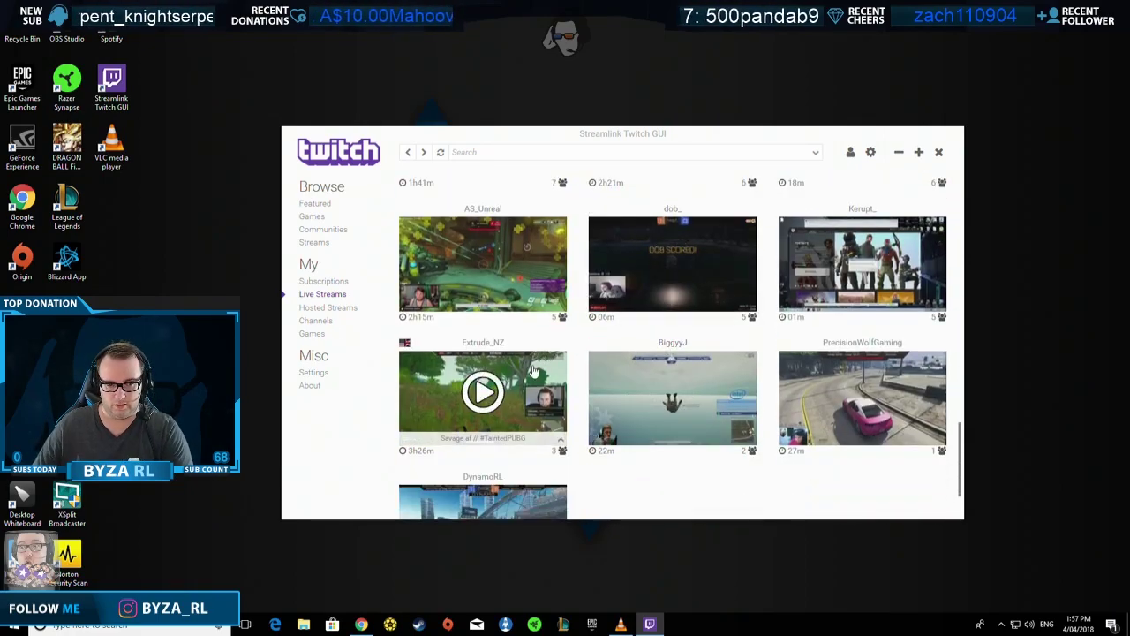
pyautogui.scroll(-1, 536, 378)
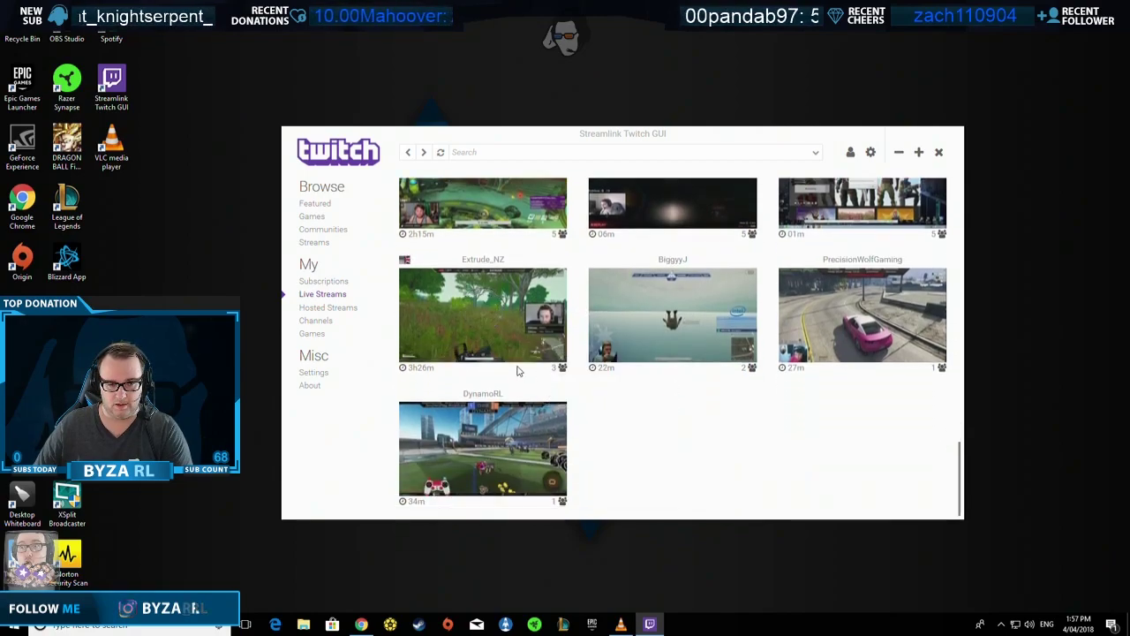
pyautogui.scroll(3, 518, 371)
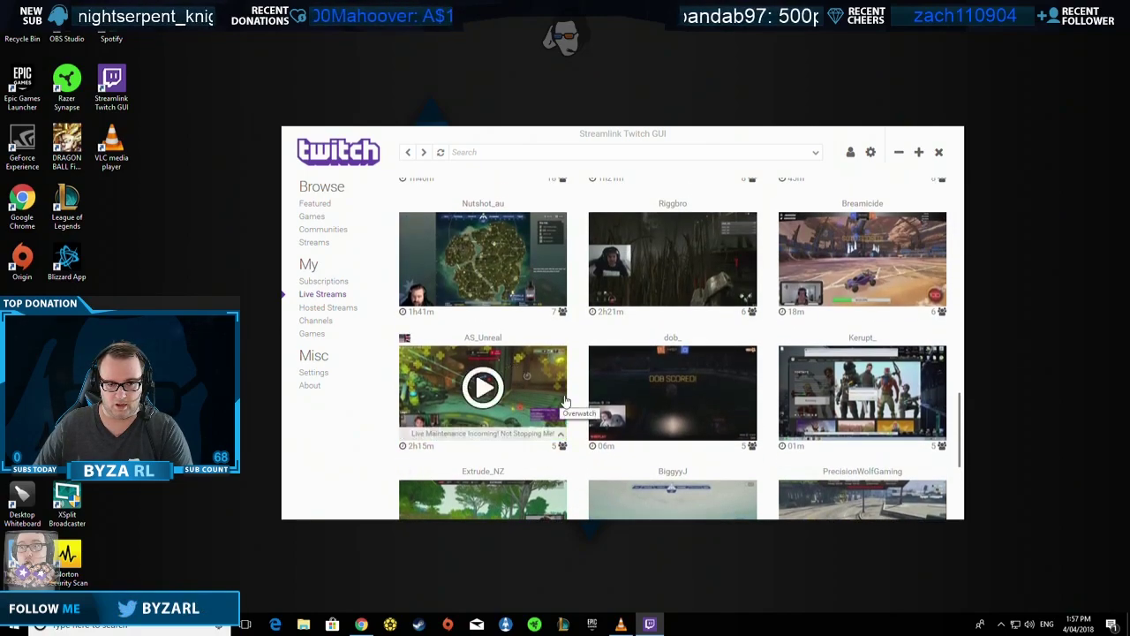
pyautogui.scroll(2, 495, 371)
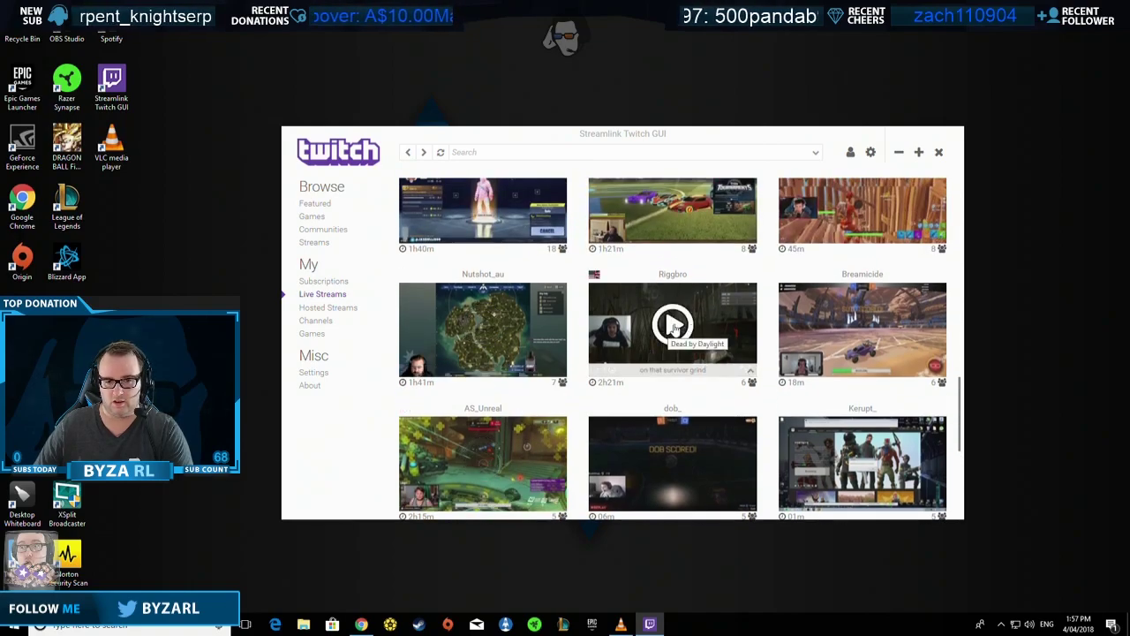
pyautogui.click(673, 325)
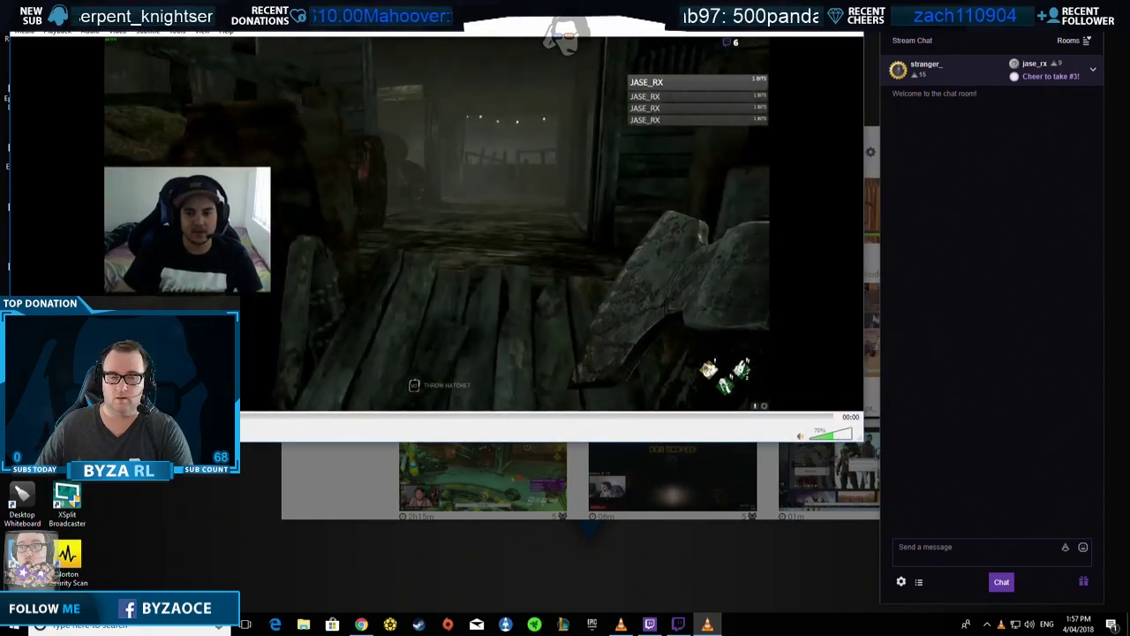
# Step: Narrow the VLC player window, place it beside the stream chat, and raise its volume to 104%
pyautogui.moveTo(11, 214); pyautogui.dragTo(213, 222)
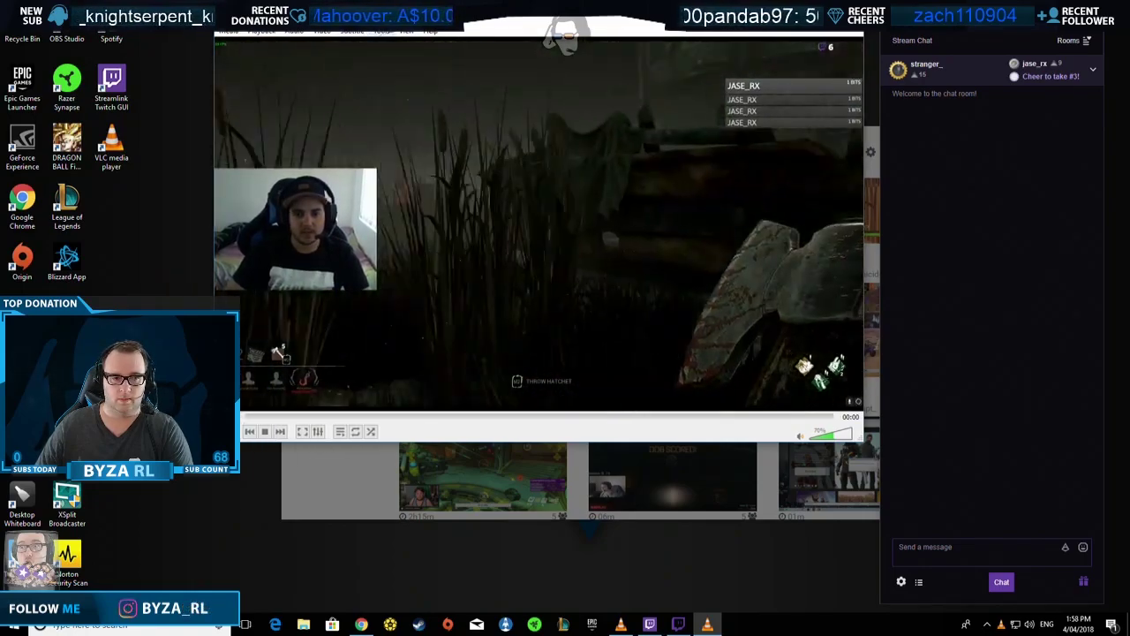
pyautogui.moveTo(408, 29); pyautogui.dragTo(422, 33)
pyautogui.scroll(5, 806, 384)
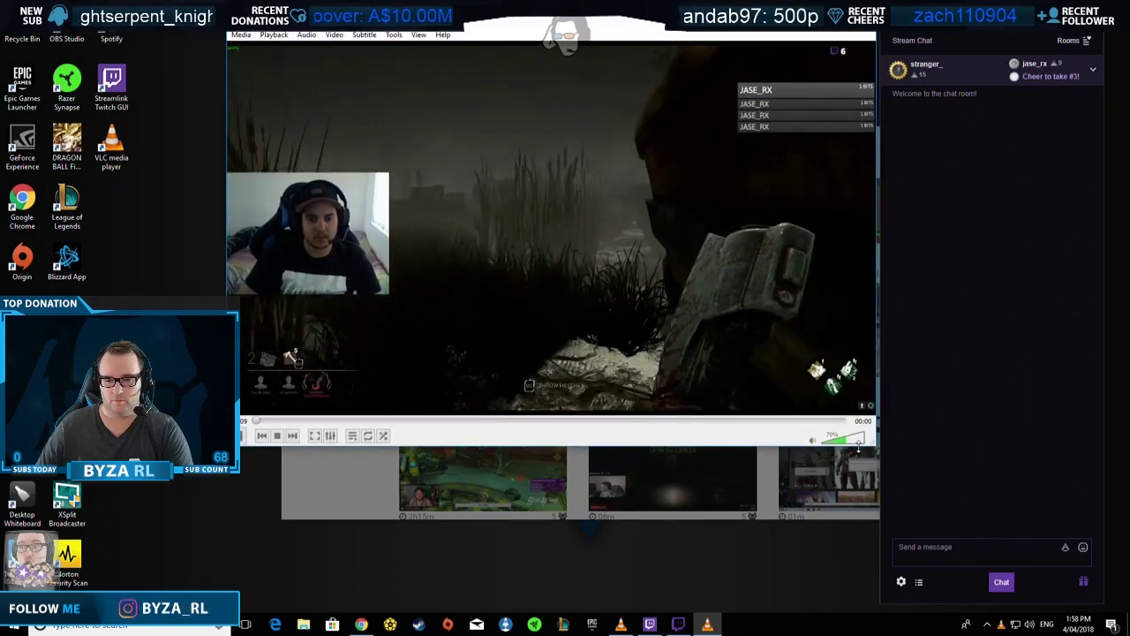
pyautogui.scroll(2, 806, 383)
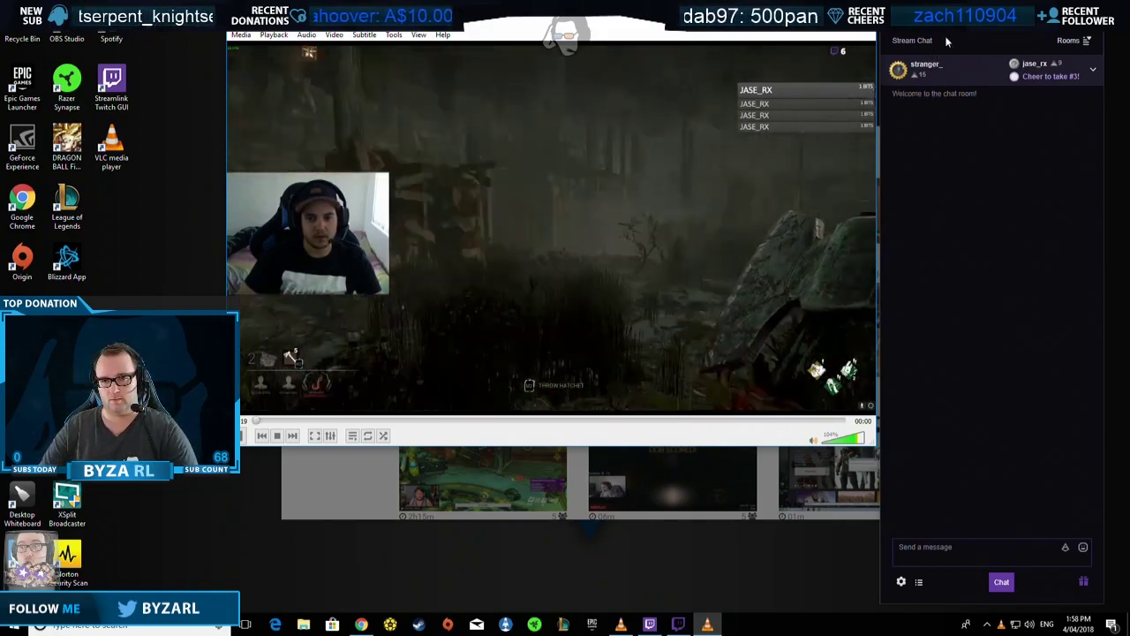
# Step: Place the chat window along the screen's left edge and enlarge the VLC player to fill the remaining space
pyautogui.moveTo(961, 19); pyautogui.dragTo(76, 18)
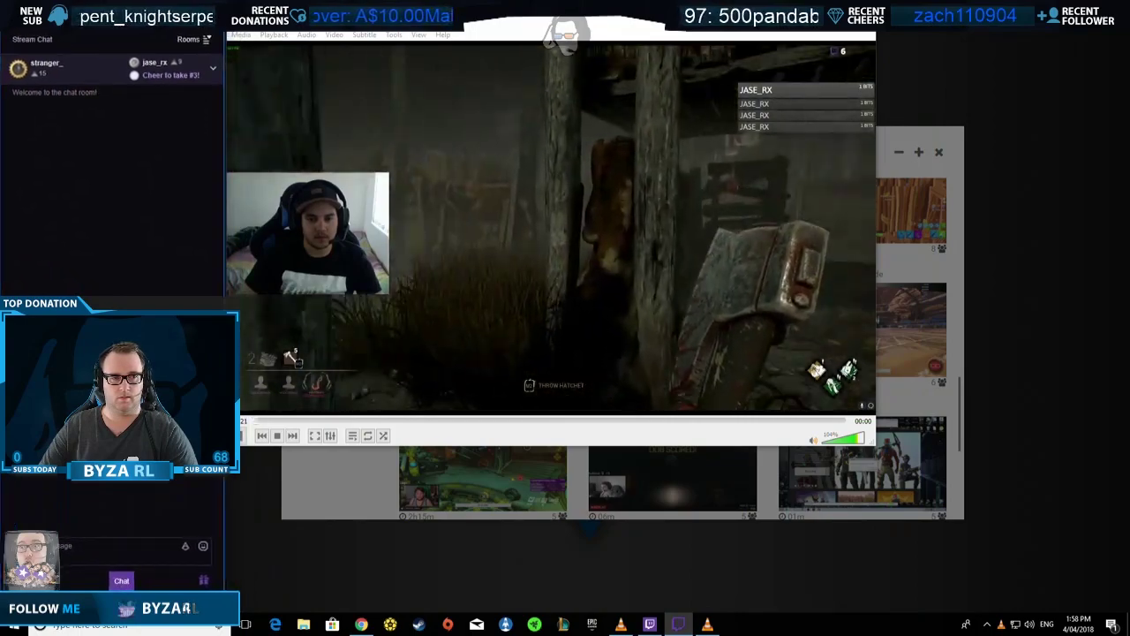
pyautogui.moveTo(377, 25); pyautogui.dragTo(605, 18)
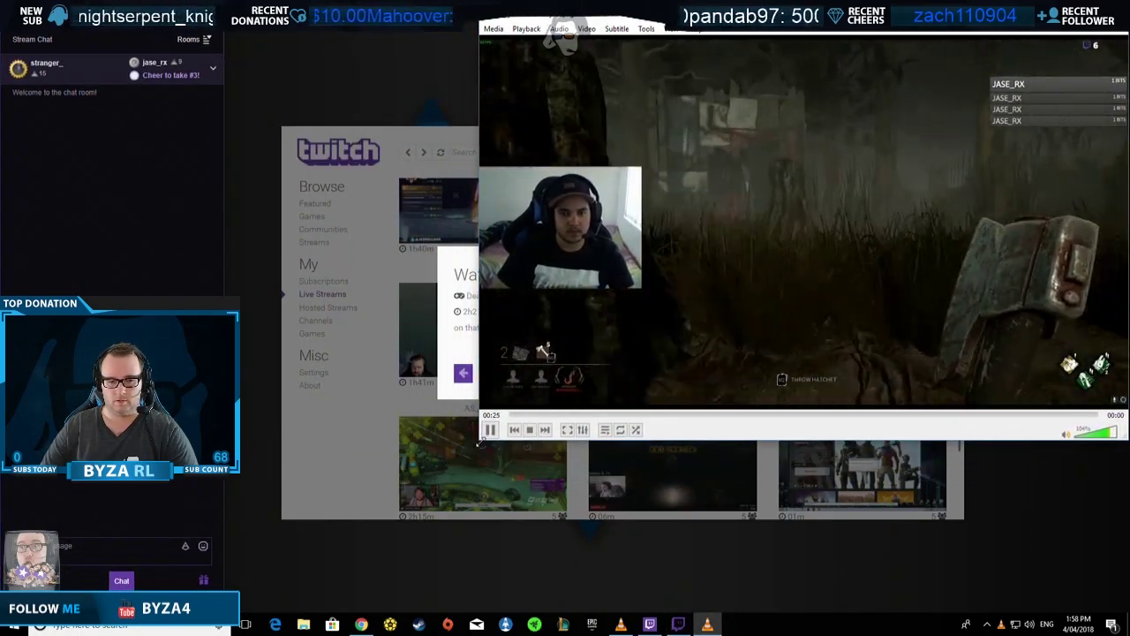
pyautogui.moveTo(480, 440); pyautogui.dragTo(247, 614)
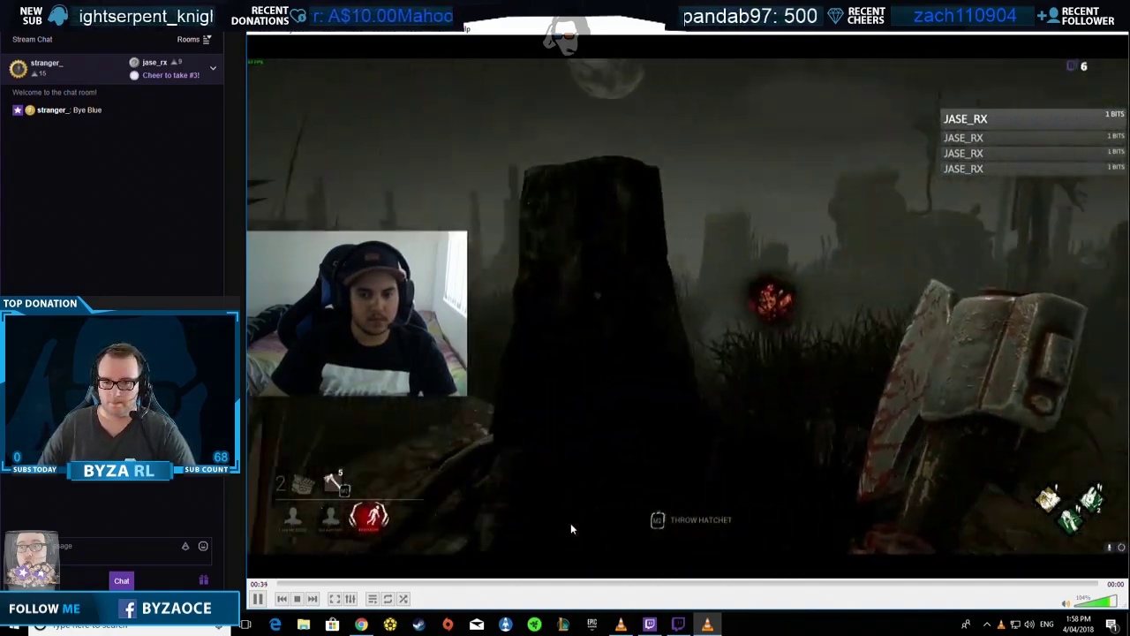
# Step: Close the VLC player and the stream chat window, and return to the followed streams list
pyautogui.moveTo(678, 623)
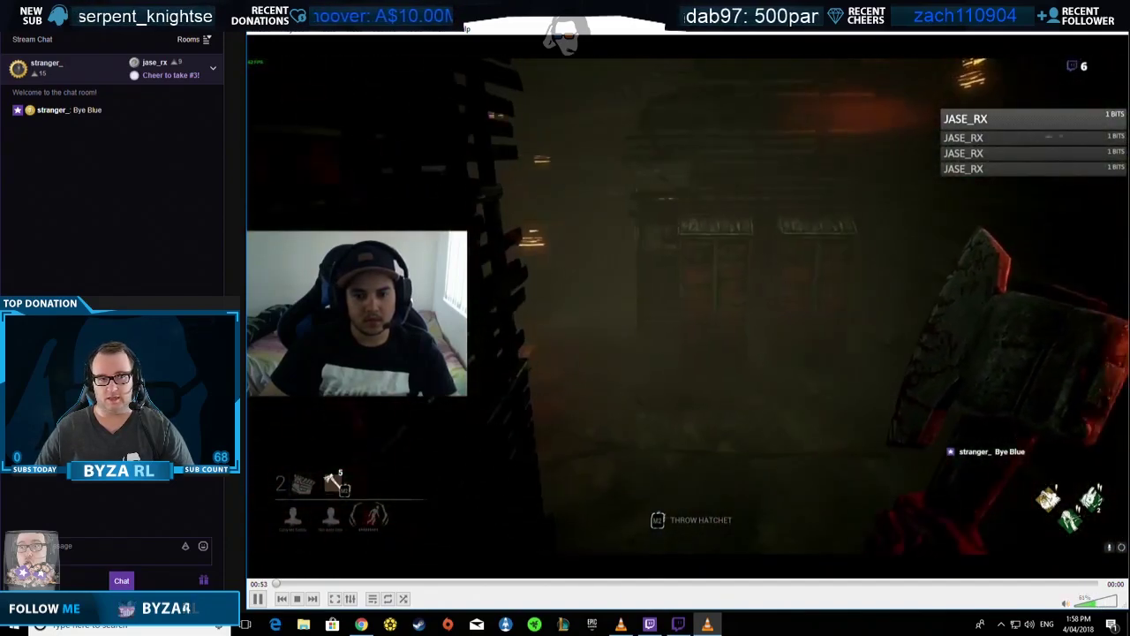
pyautogui.hotkey('alt', 'F4')
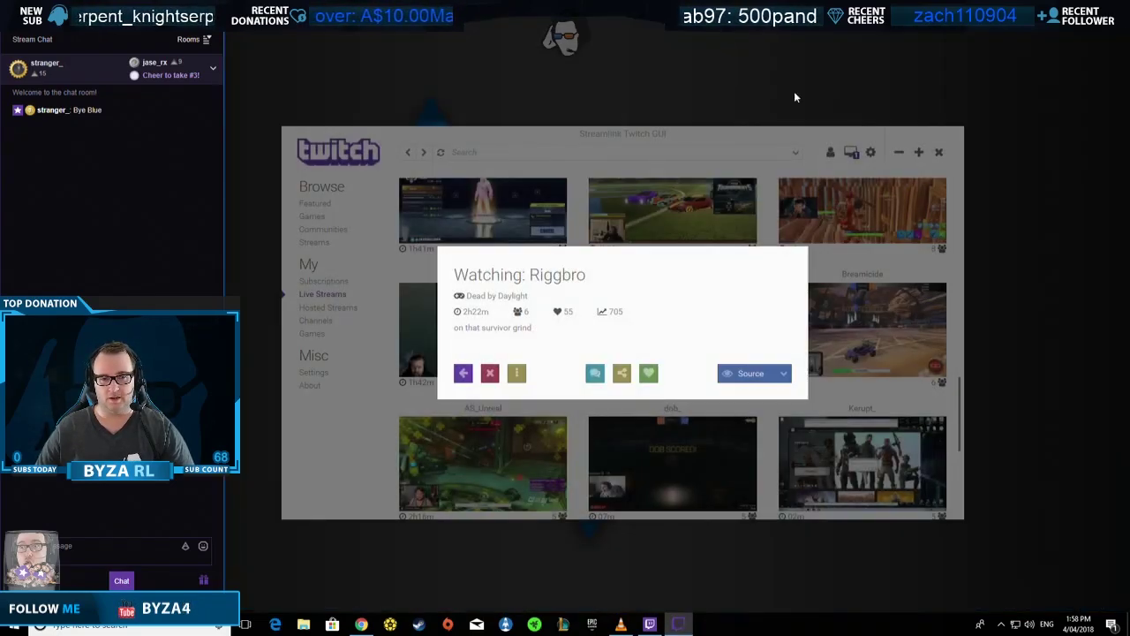
pyautogui.click(463, 374)
pyautogui.scroll(-5, 663, 408)
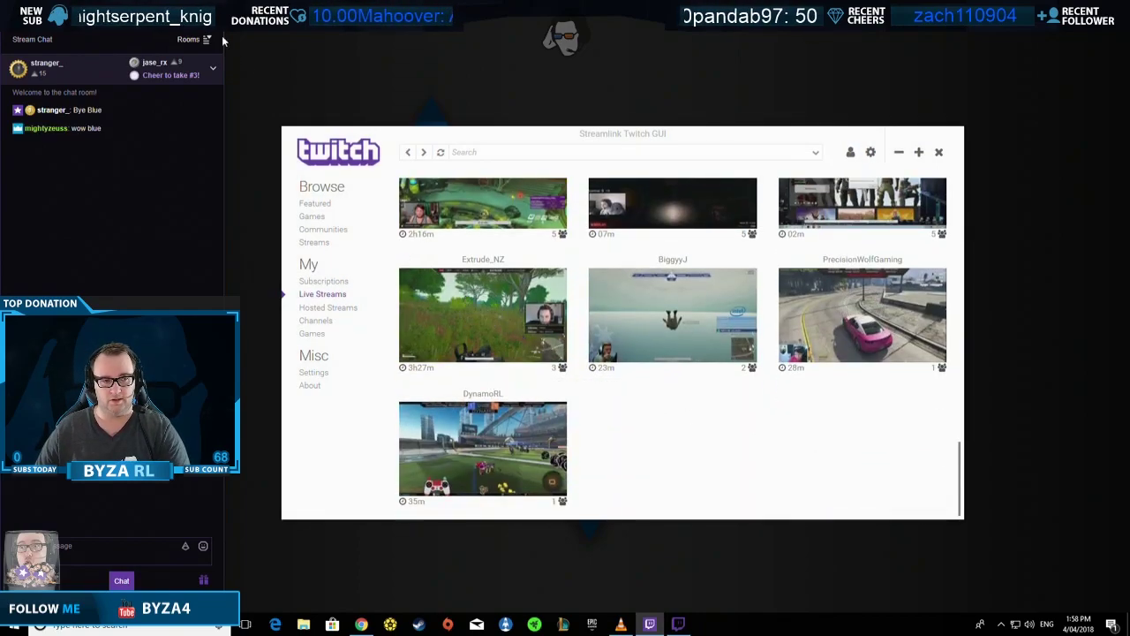
pyautogui.scroll(3, 589, 331)
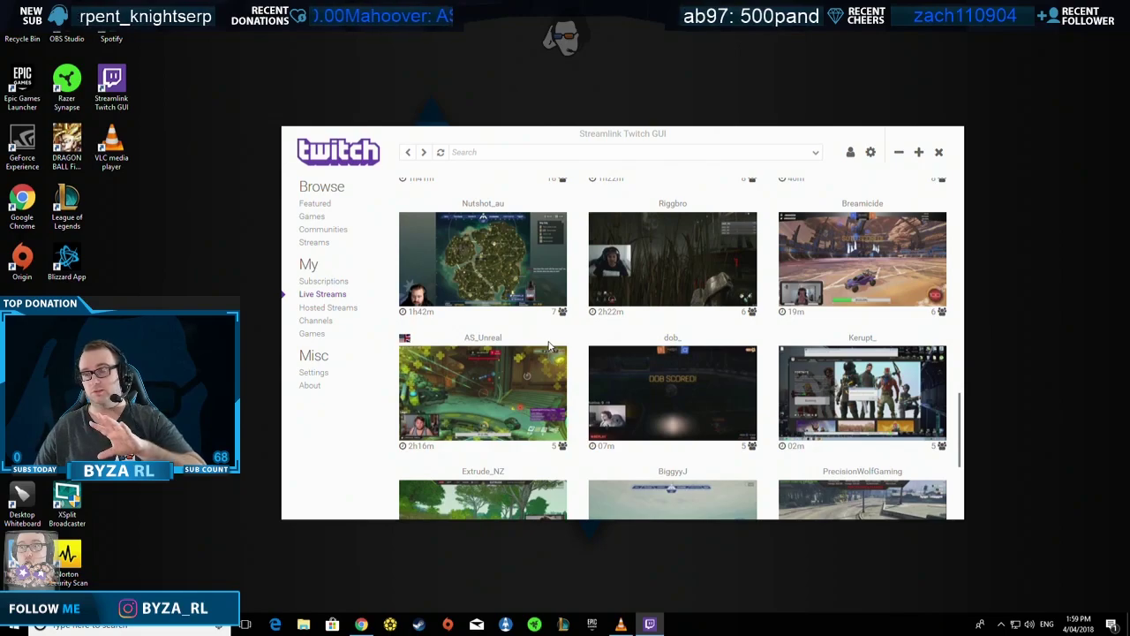
pyautogui.scroll(3, 552, 347)
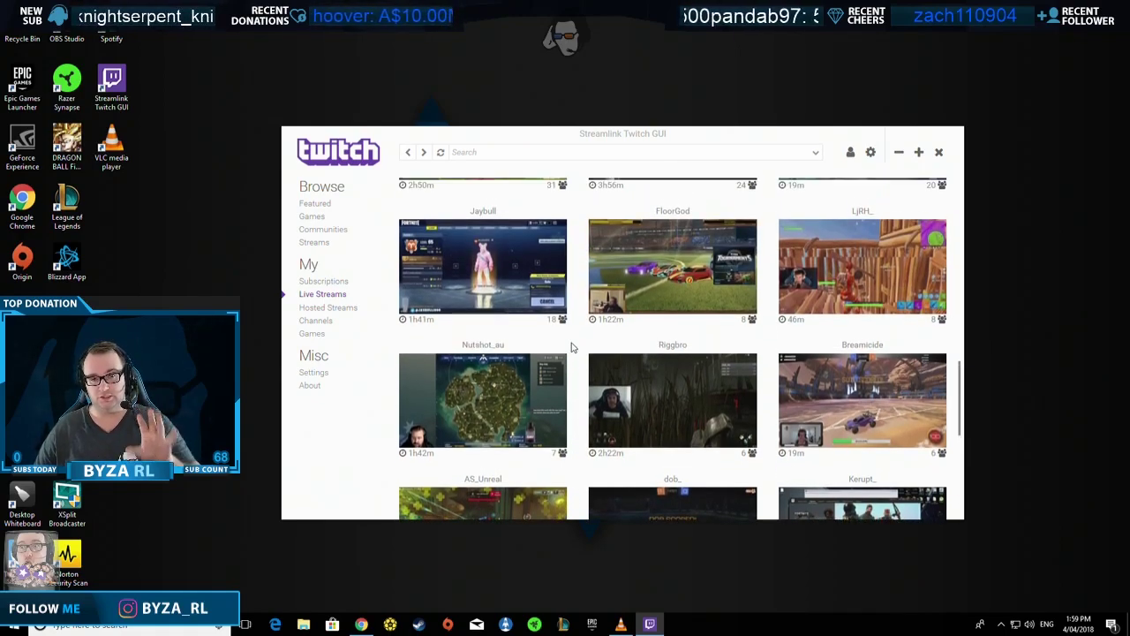
# Step: Switch to Google Chrome and show the Streamlink Twitch GUI Installation wiki page and its web address
pyautogui.click(361, 624)
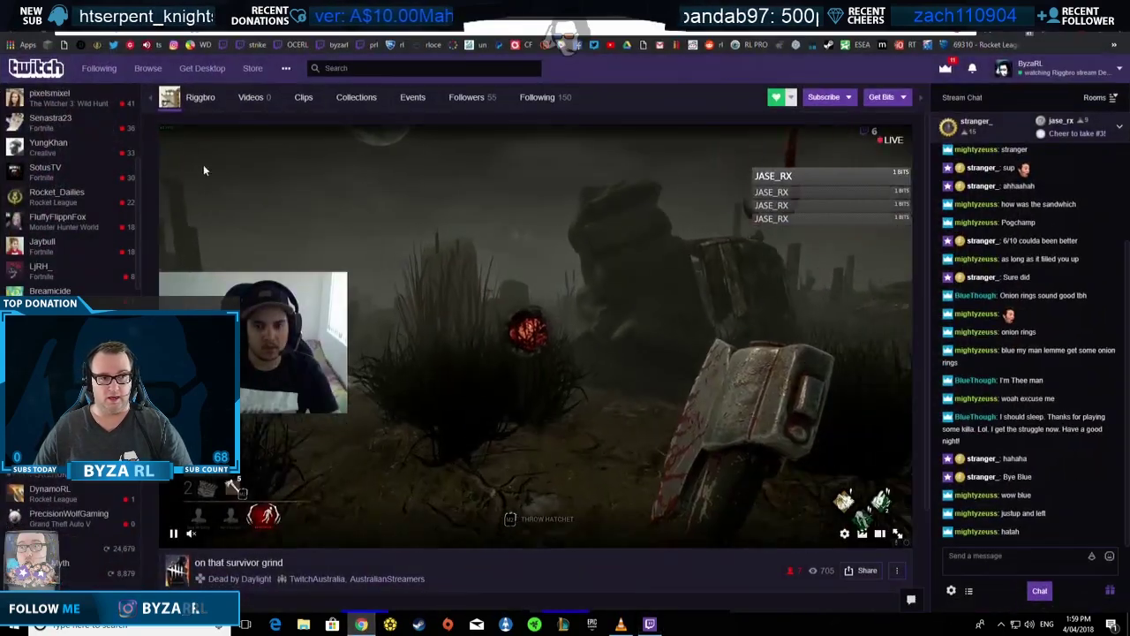
pyautogui.hotkey('ctrl', 'Tab')
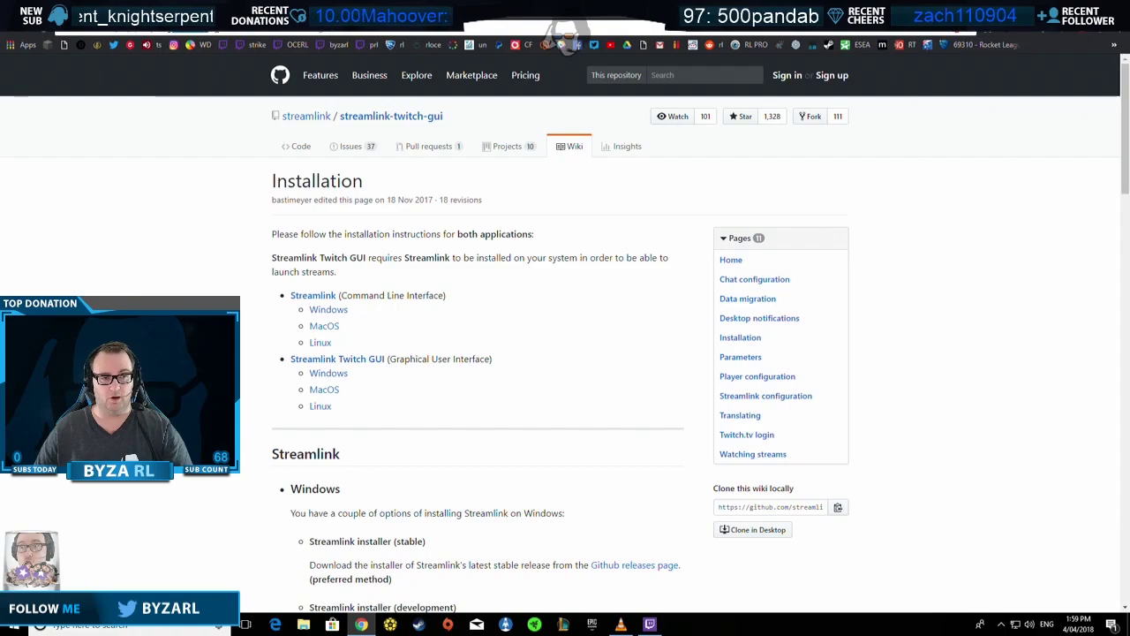
pyautogui.hotkey('ctrl', 'l')
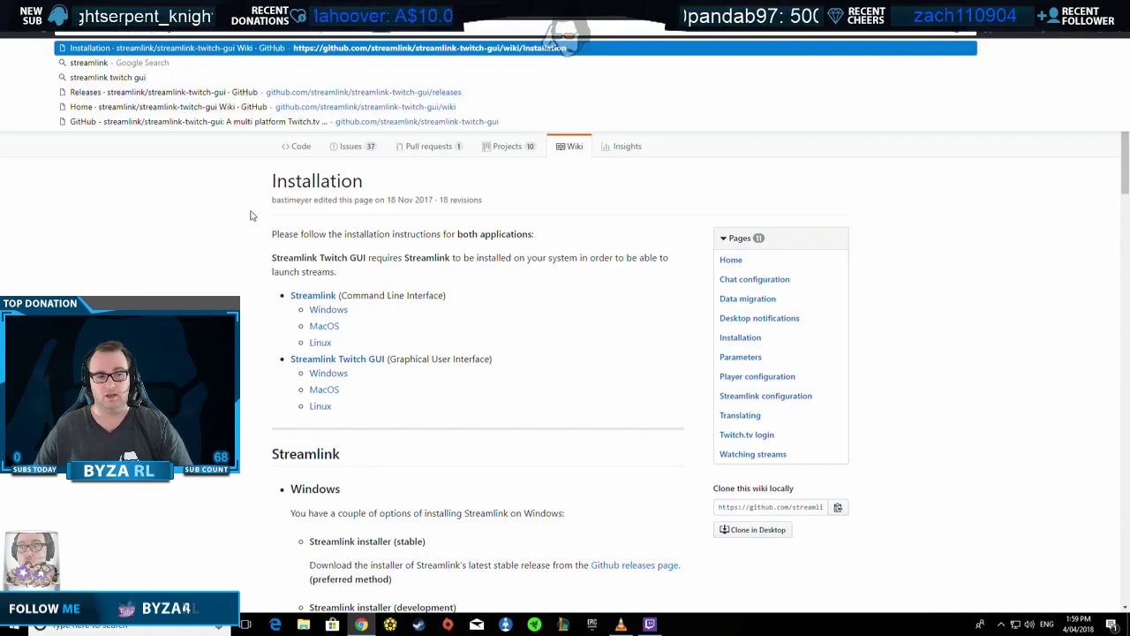
pyautogui.click(144, 259)
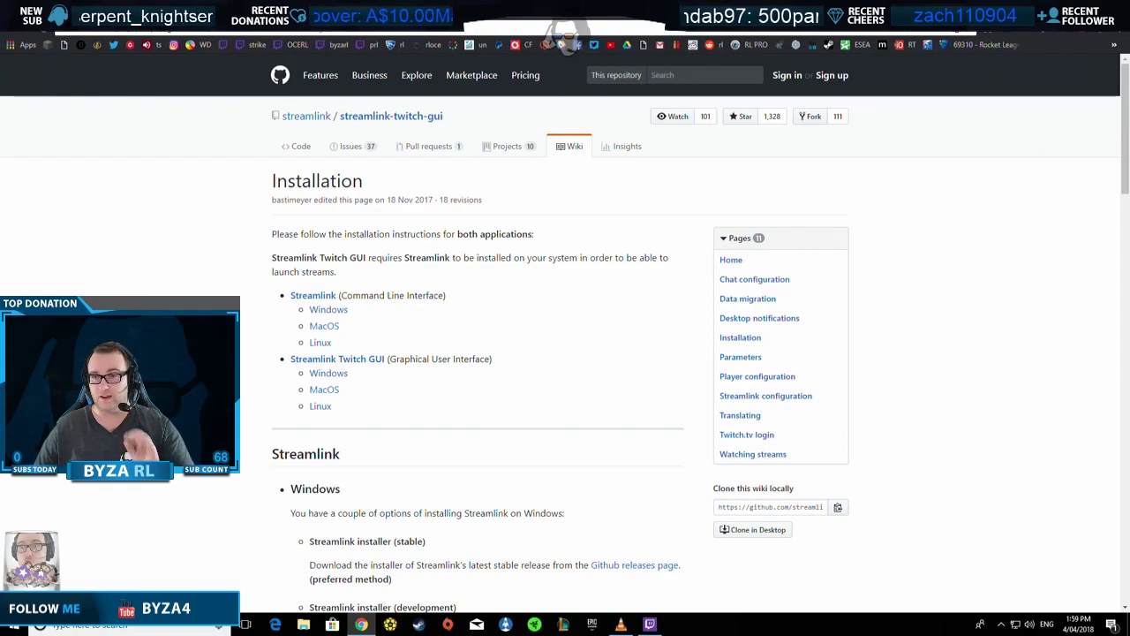